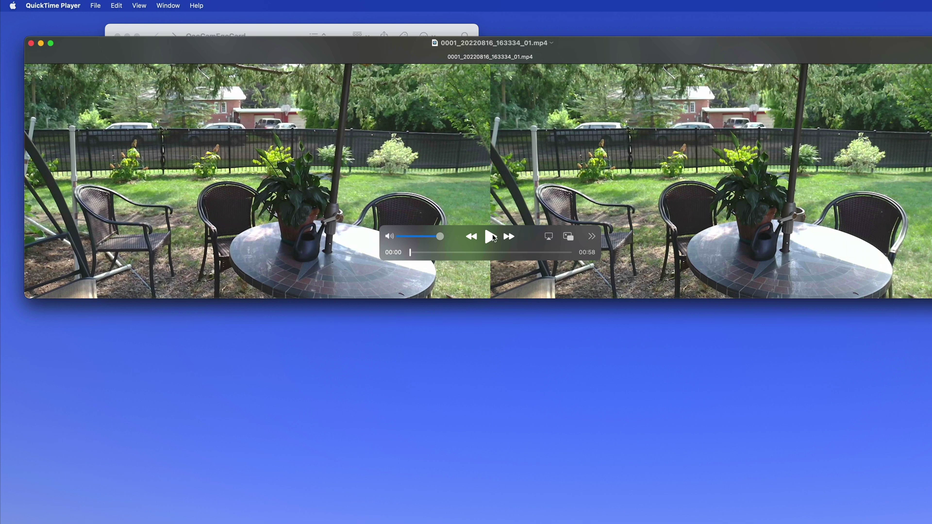
- Scrub the side-by-side stereo clip to 00:40 in QuickTime Player, then close the player
left_click_drag(588, 46, 566, 45)
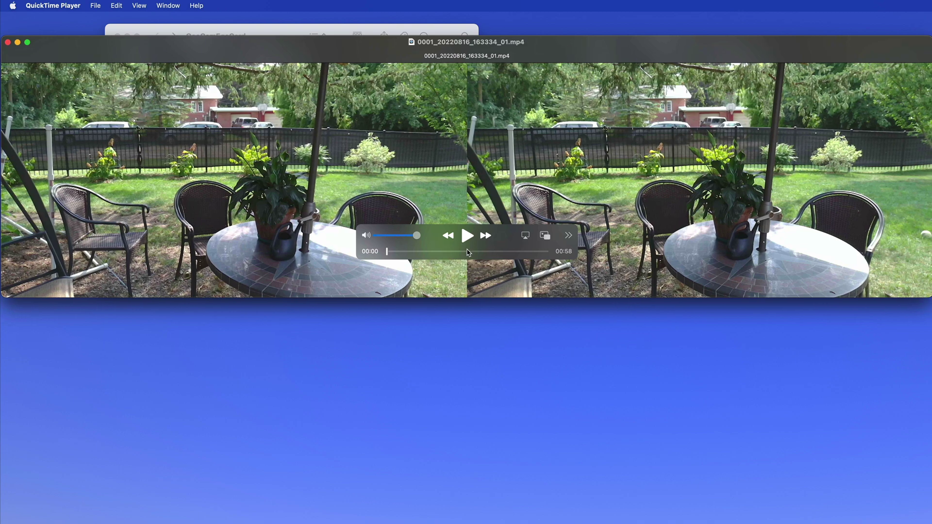
left_click_drag(416, 252, 497, 251)
left_click(8, 42)
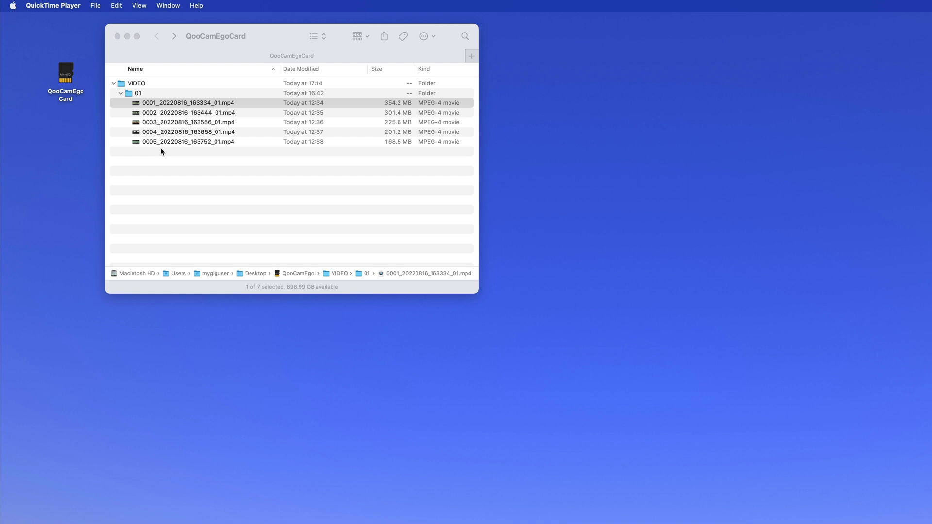
- Create two new folders on the card named L and R
right_click(153, 199)
left_click(160, 202)
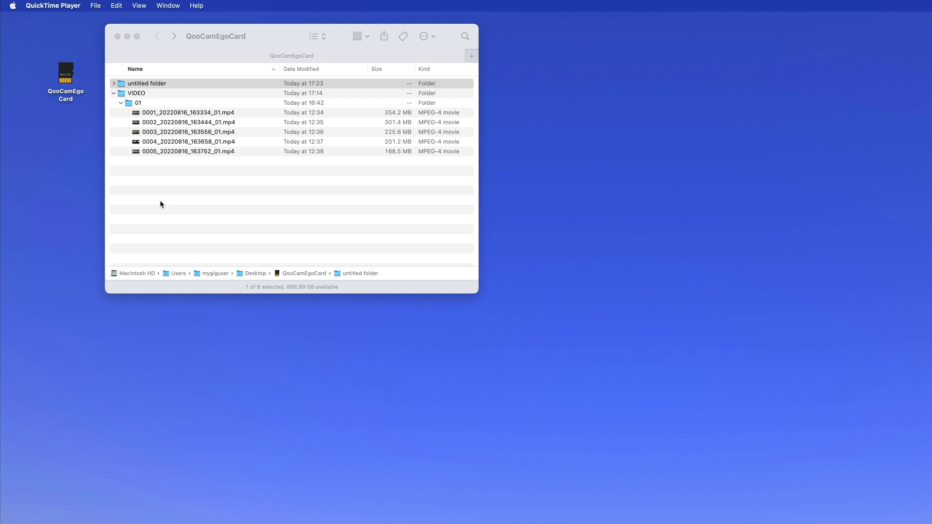
left_click(136, 86)
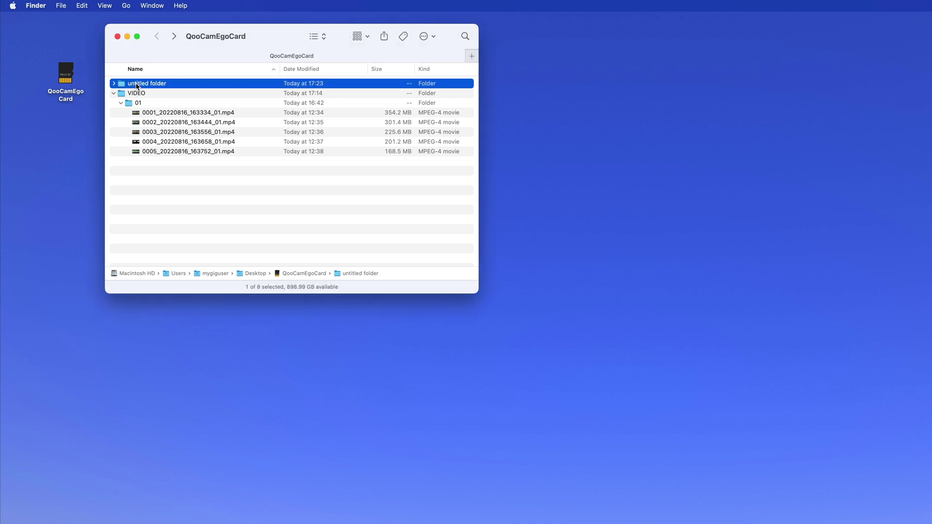
left_click(136, 84)
type("L")
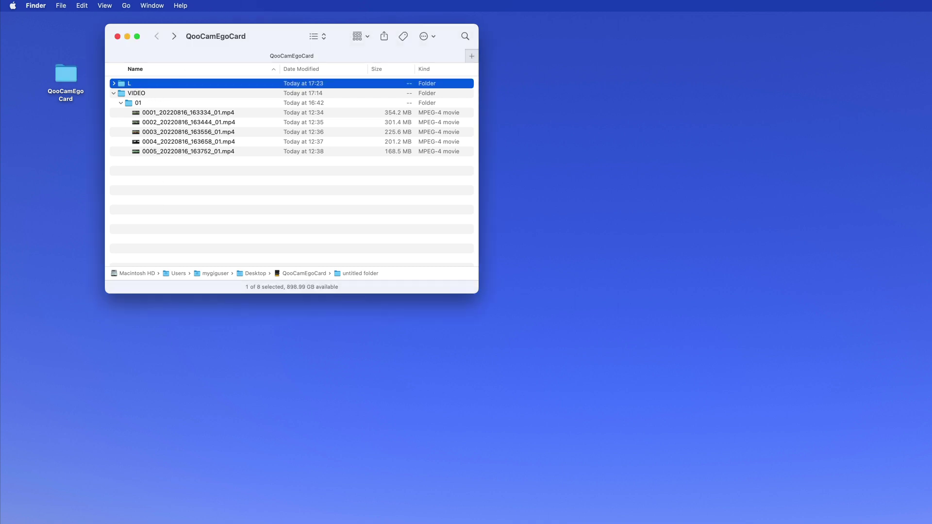
key("Return")
right_click(163, 196)
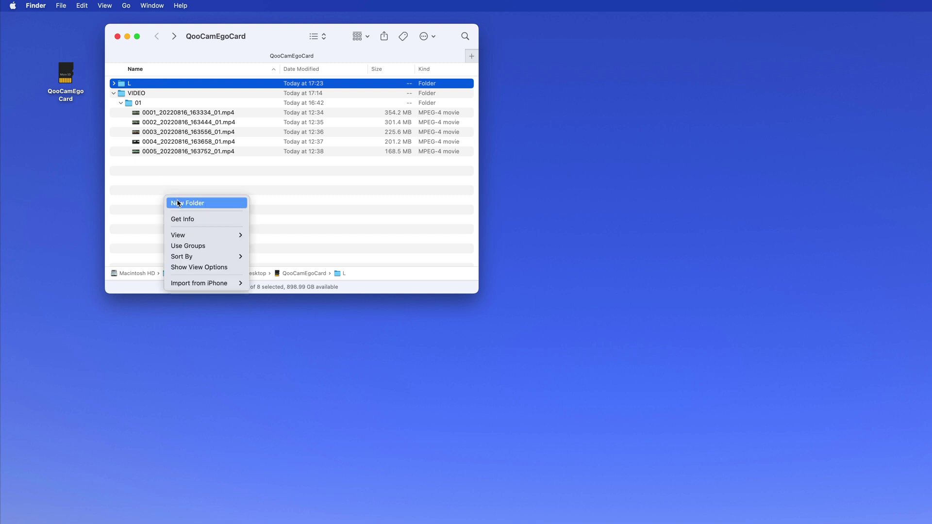
left_click(178, 202)
type("R")
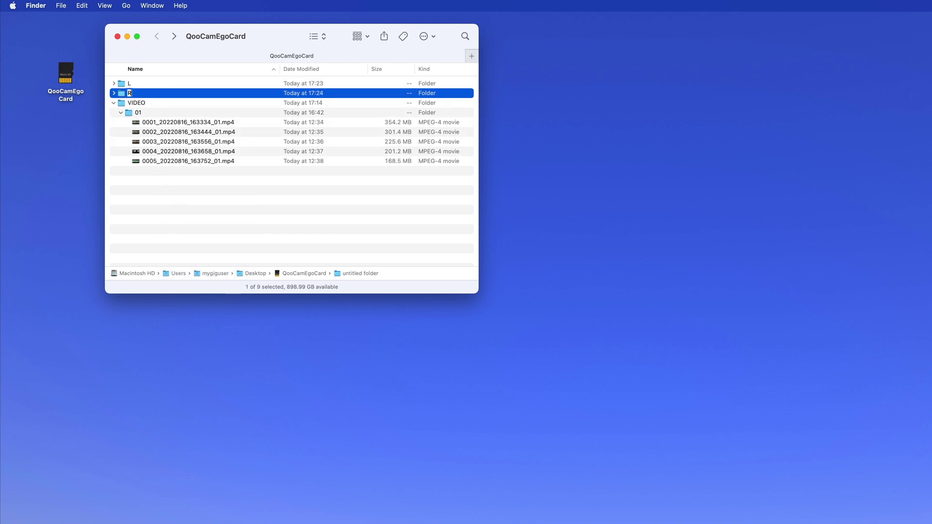
key("Return")
- Move folders L and R into VIDEO, then open VIDEO and expand folder 01
left_click(124, 84)
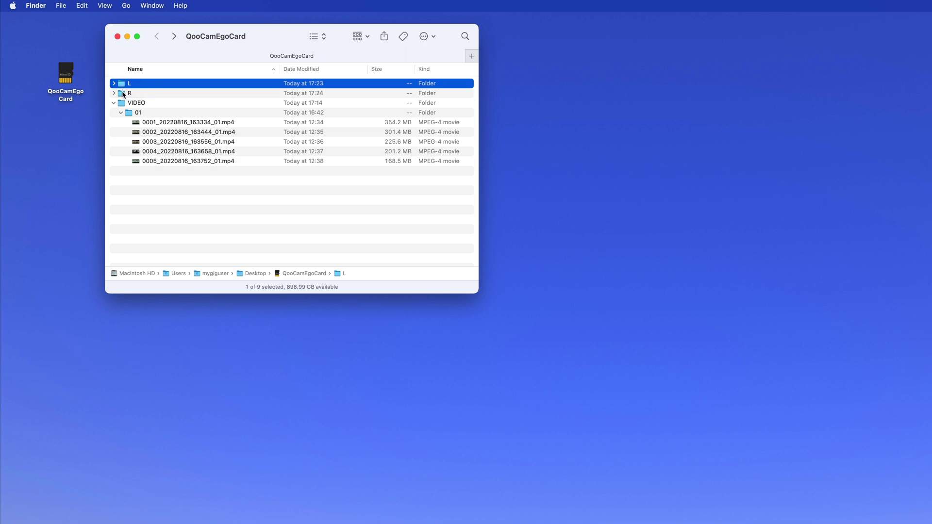
left_click(123, 93, "shift")
left_click_drag(123, 94, 122, 100)
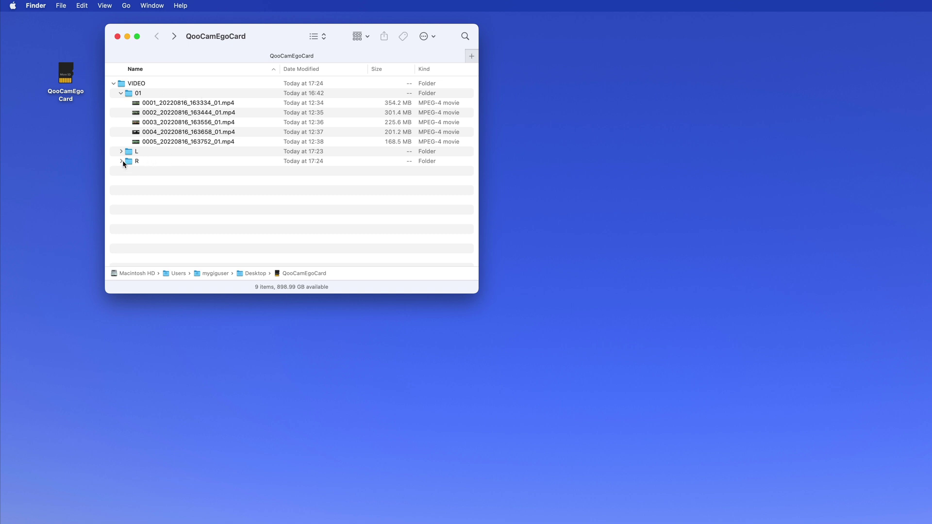
left_click(121, 94)
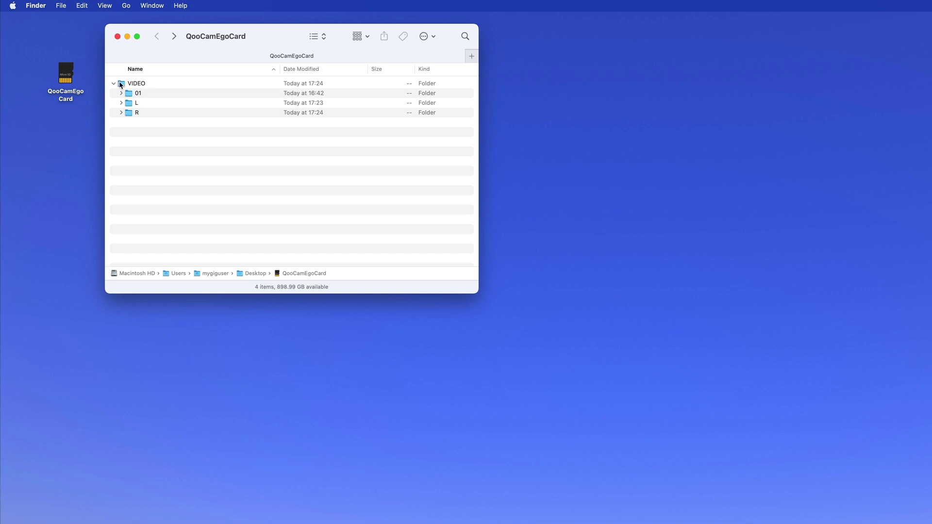
double_click(120, 85)
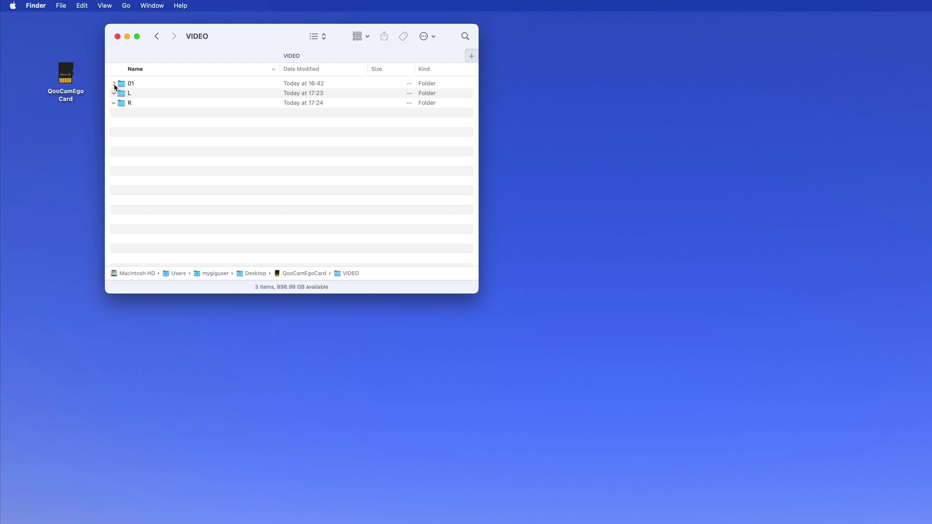
left_click(113, 83)
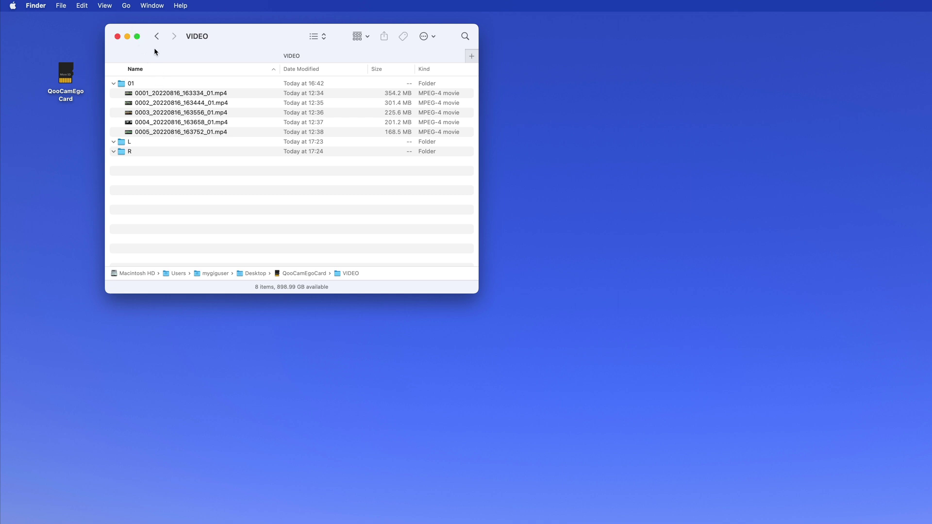
- Launch Terminal from the Utilities folder and bring its window fully into view
left_click(126, 6)
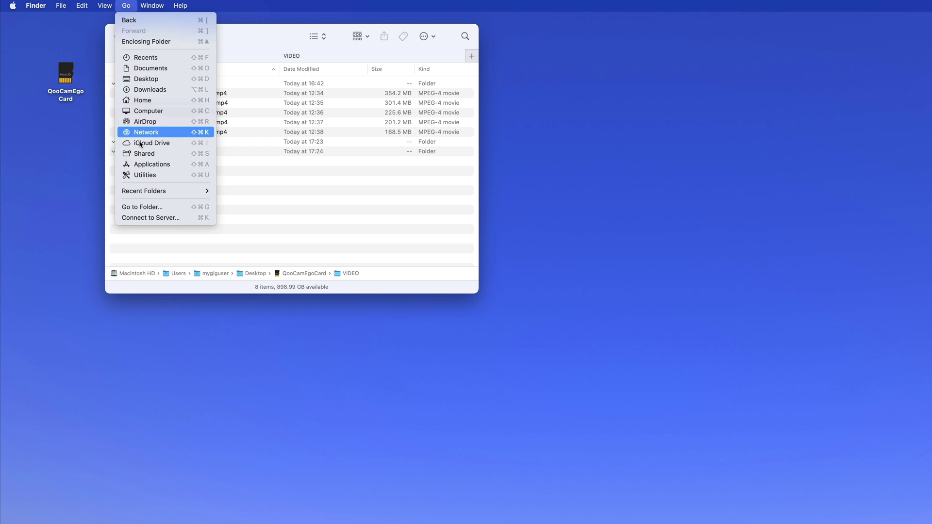
left_click(144, 176)
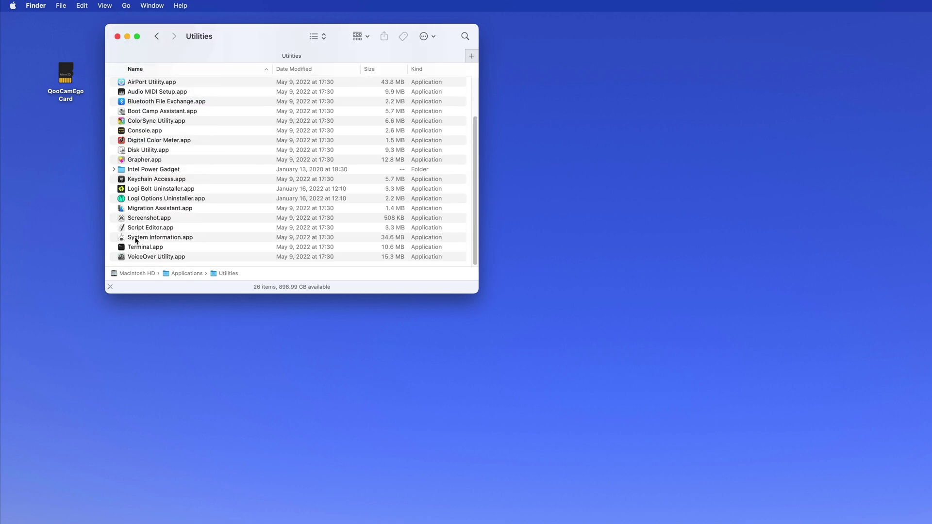
double_click(123, 248)
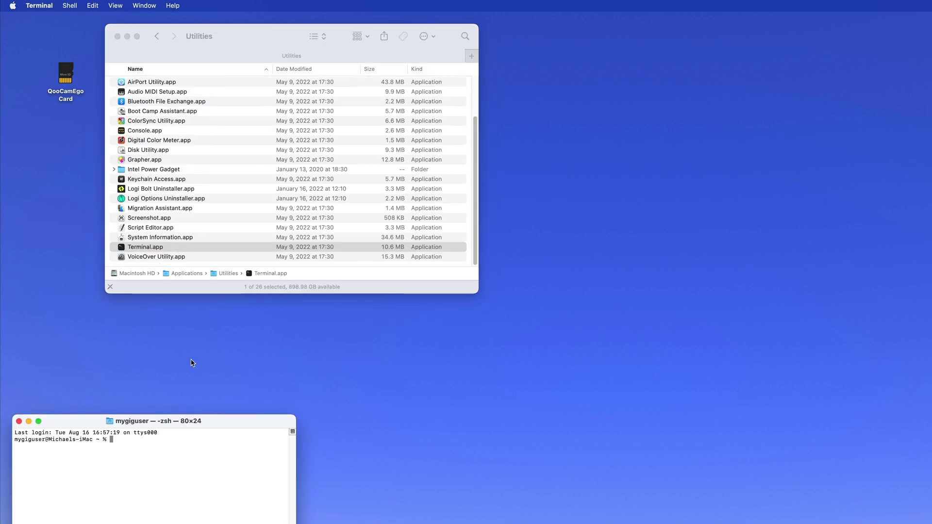
left_click_drag(229, 416, 226, 333)
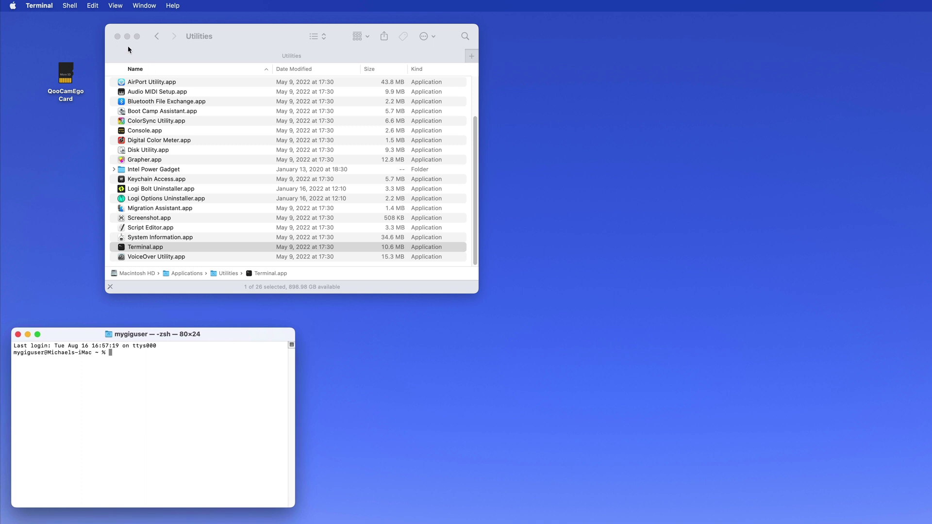
- Return Finder to VIDEO and resize Terminal to 174×17 with larger text
left_click(156, 36)
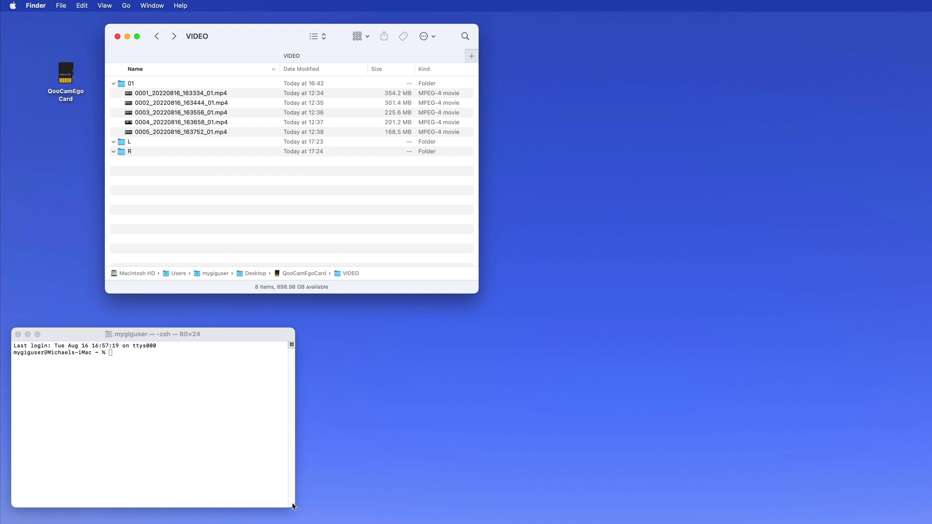
left_click_drag(294, 507, 474, 479)
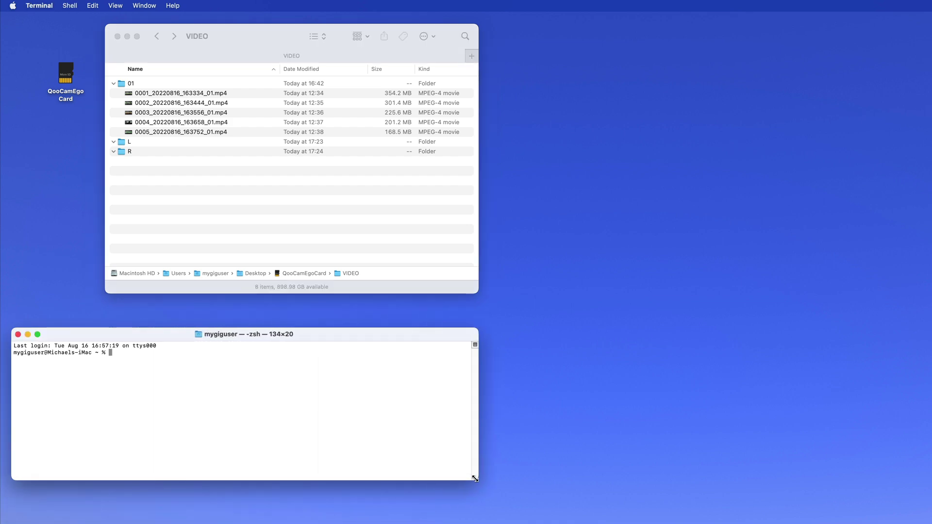
key("super+plus")
key("super+plus")
key("super+plus")
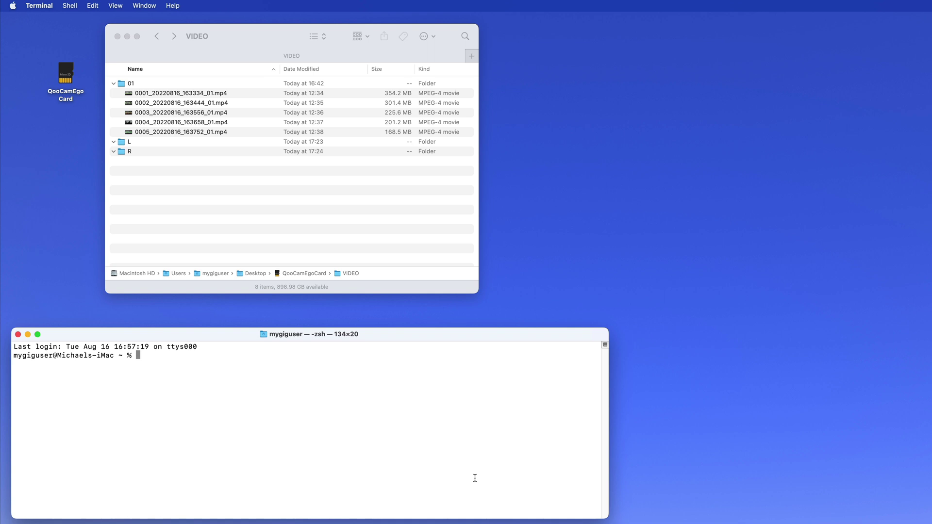
left_click_drag(607, 517, 784, 486)
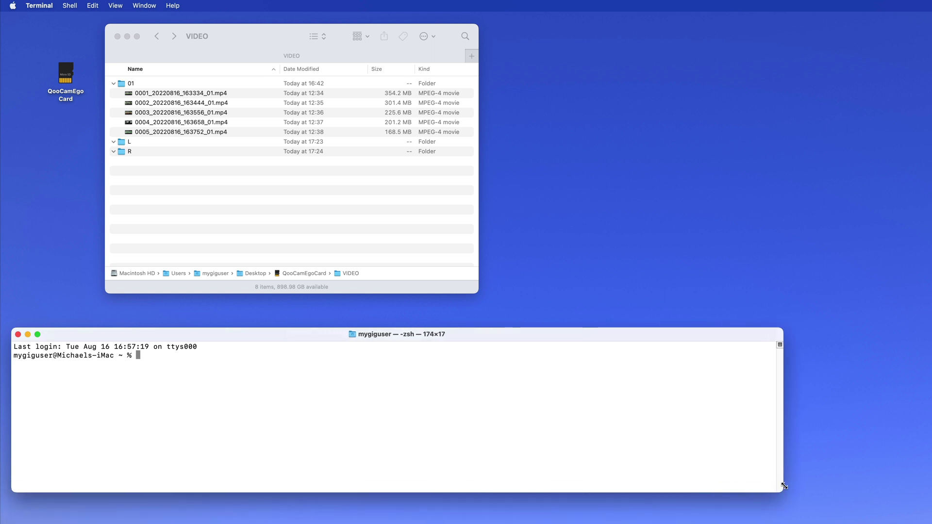
left_click_drag(232, 336, 231, 352)
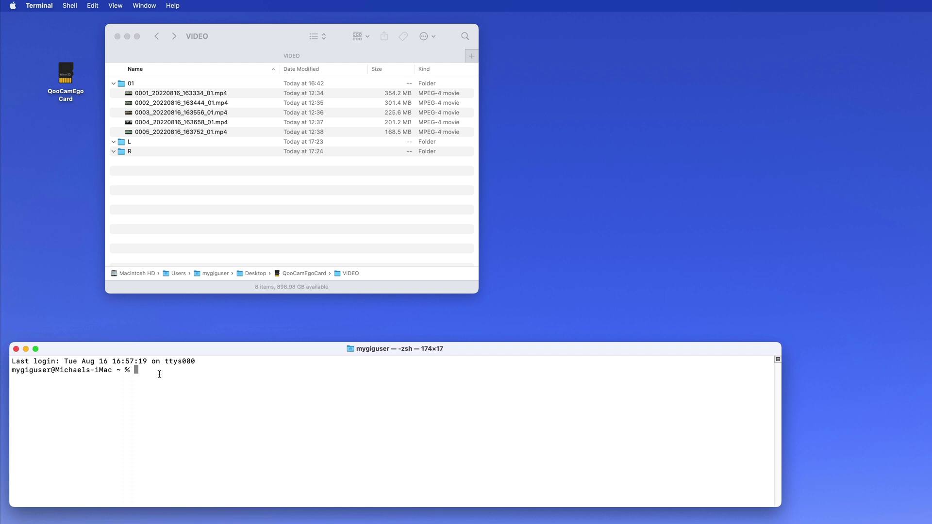
- Type the draft loop: for f in *.mp4; do ffmpeg -i "$f" -vf 'crop=1920:1080:0:0'
type("for f in *.mp4; do ffmpeg -i \"$f\" \\-vf 'crop=")
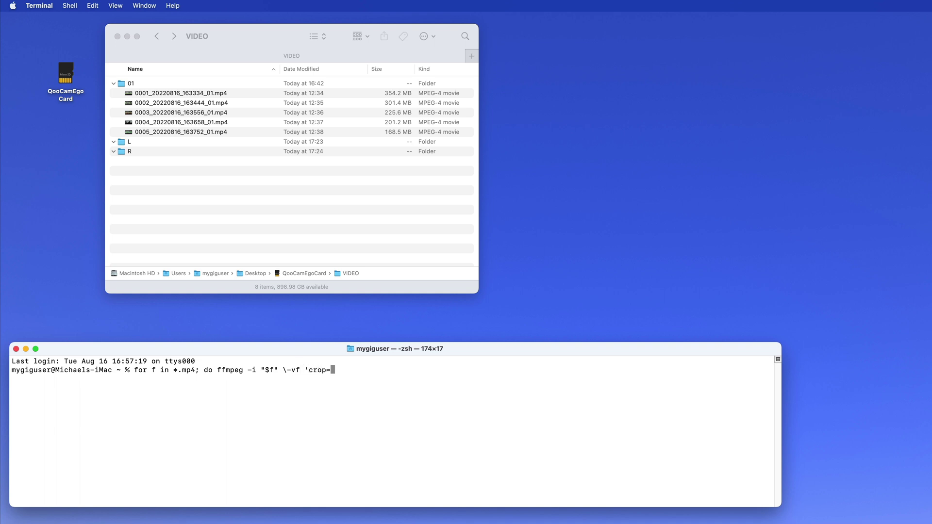
type("1920:1080:0:0' \"")
- Copy the drafted ffmpeg command to the clipboard and clear the command line
left_click_drag(407, 370, 133, 372)
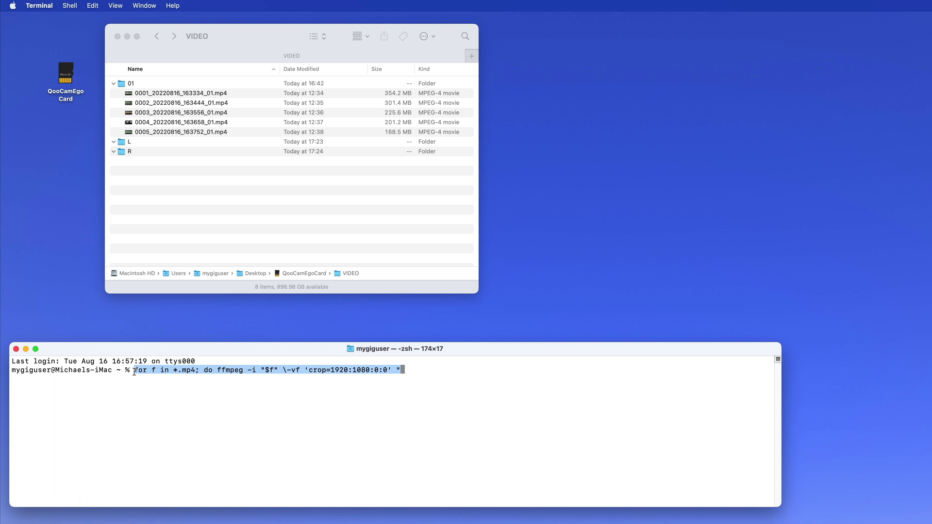
key("super+c")
key("BackSpace")
key("BackSpace")
key("BackSpace")
key("BackSpace")
key("BackSpace")
key("BackSpace")
key("BackSpace")
key("BackSpace")
key("BackSpace")
key("BackSpace")
key("BackSpace")
key("BackSpace")
key("BackSpace")
key("BackSpace")
key("BackSpace")
key("BackSpace")
key("BackSpace")
key("BackSpace")
key("BackSpace")
key("BackSpace")
key("BackSpace")
key("BackSpace")
key("BackSpace")
key("BackSpace")
key("BackSpace")
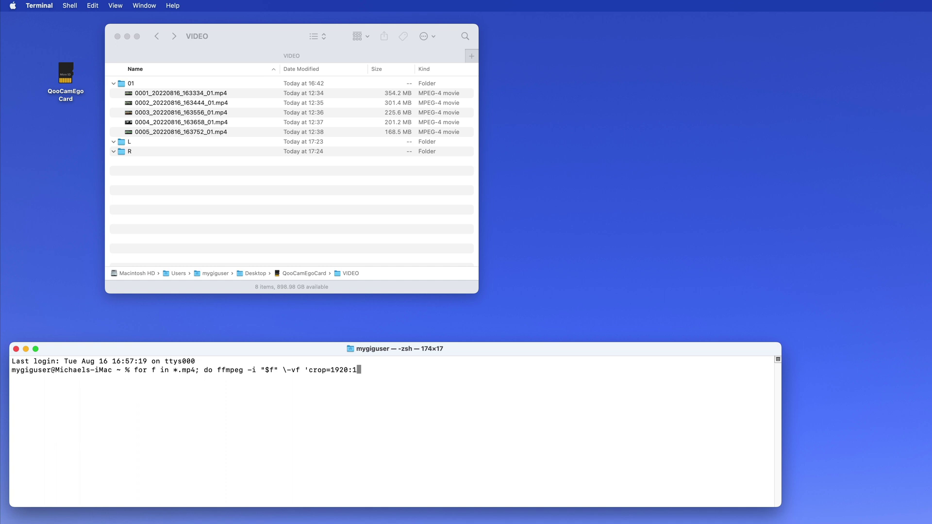
key("BackSpace")
key("BackSpace")
key("BackSpace")
key("BackSpace")
key("BackSpace")
key("BackSpace")
key("BackSpace")
key("BackSpace")
key("BackSpace")
key("BackSpace")
key("BackSpace")
key("BackSpace")
key("BackSpace")
key("BackSpace")
key("BackSpace")
key("BackSpace")
key("BackSpace")
key("BackSpace")
key("BackSpace")
key("BackSpace")
key("BackSpace")
key("BackSpace")
key("BackSpace")
key("BackSpace")
key("BackSpace")
key("BackSpace")
key("BackSpace")
key("BackSpace")
key("BackSpace")
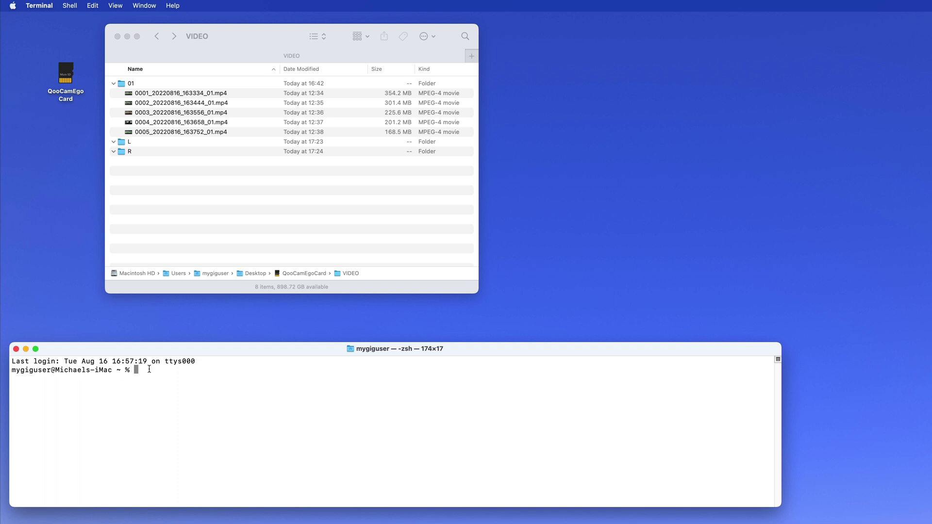
- Change into the card's VIDEO/01 folder and list its five mp4 files
type("cd")
left_click_drag(122, 85, 191, 382)
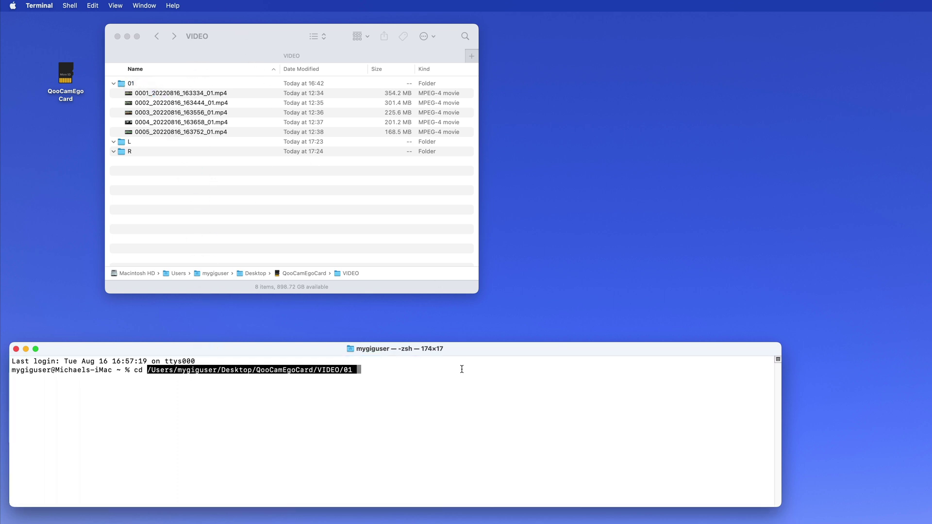
key("Return")
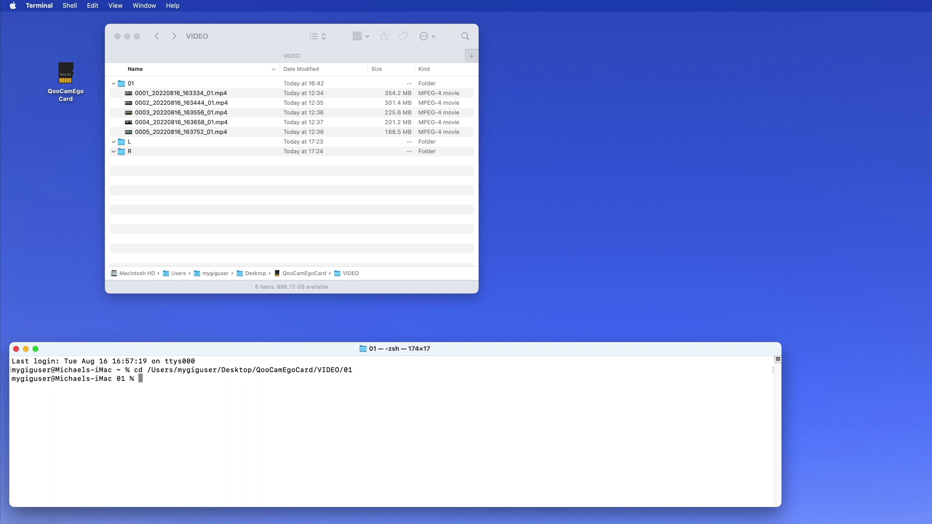
type("ls")
key("Return")
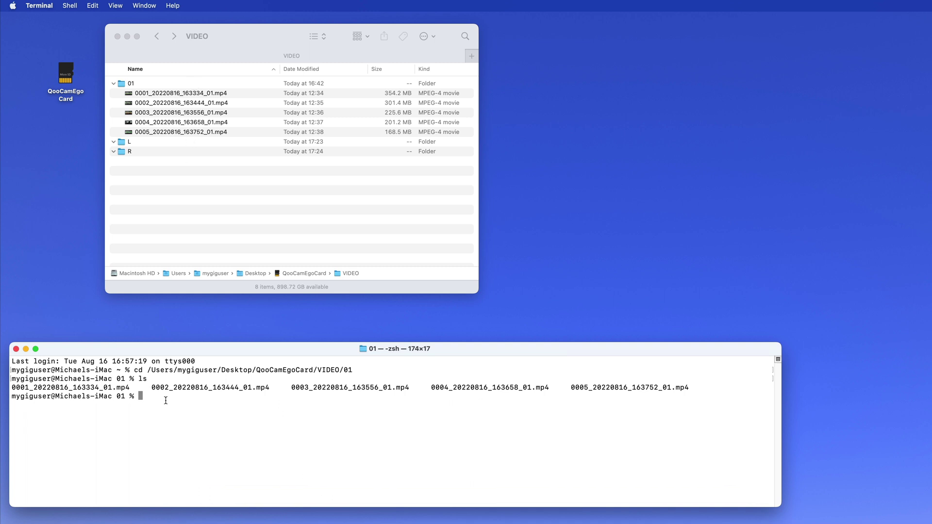
- Paste the saved command and complete it: output ../L/${f%}, plus crop=1920:1080:1921:0 into ../R/${f%}
key("super+v")
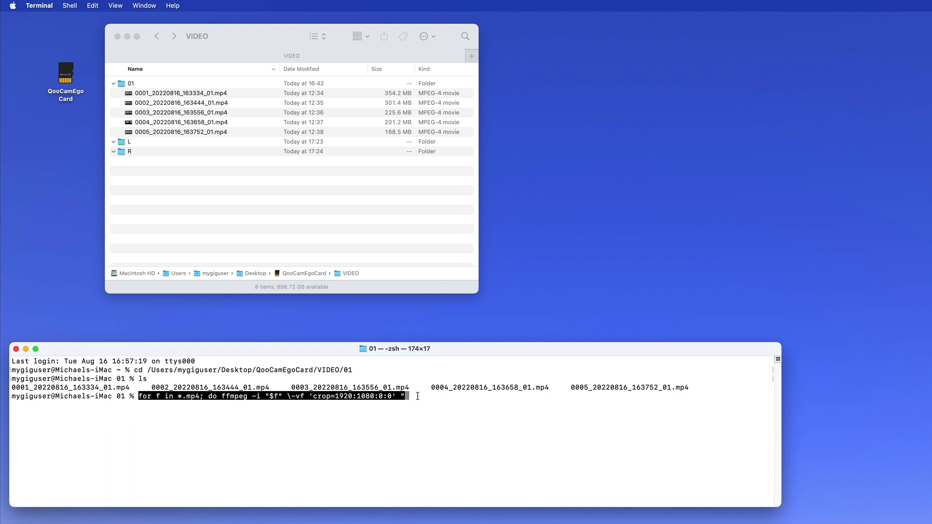
key("End")
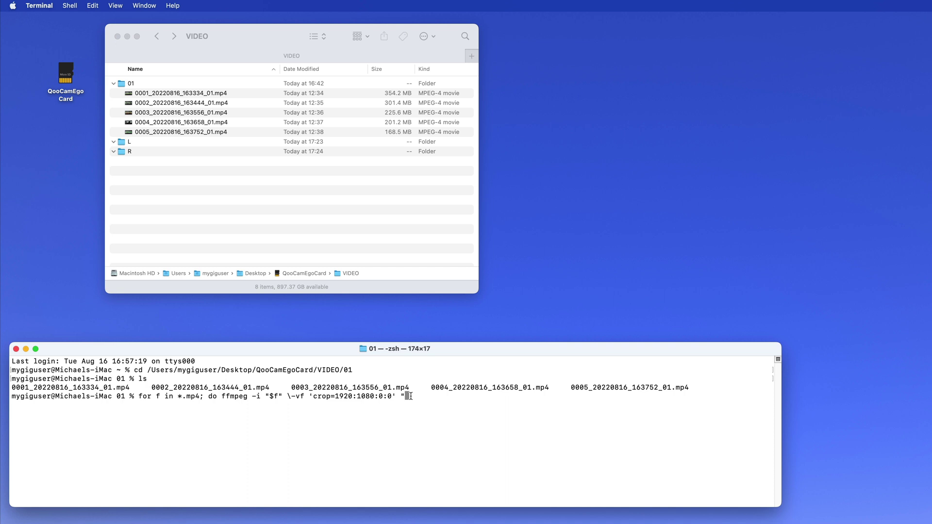
type("../L/")
type("${f%}\"")
type("\\-vf 'crop=1920:1080")
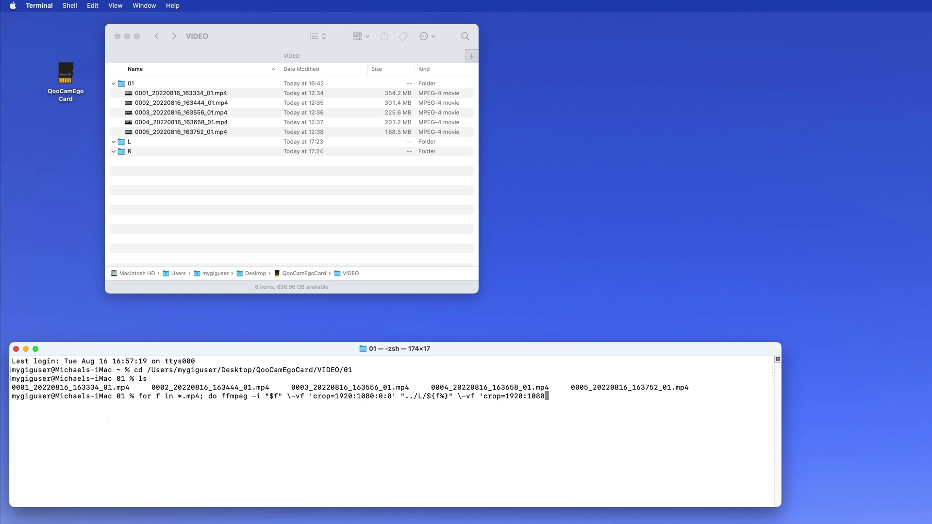
type(":1921:0' \"../R/${f%")
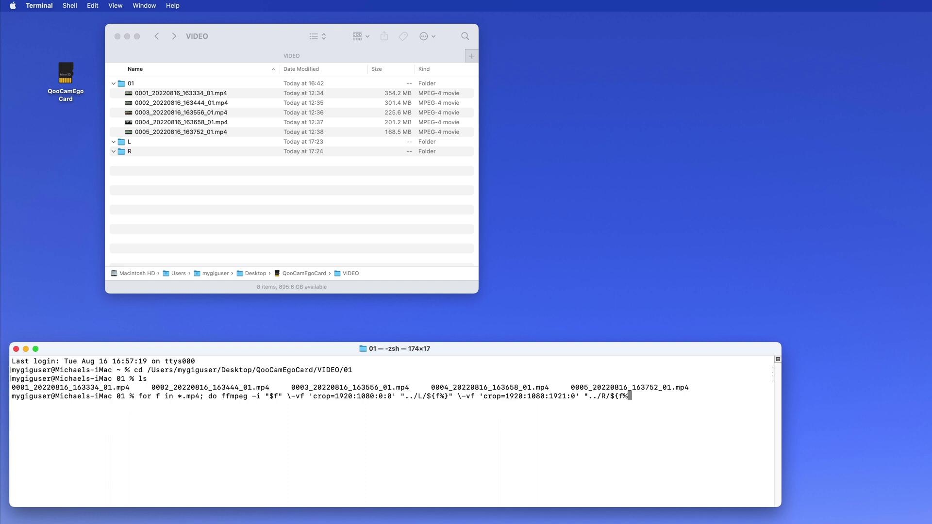
type("}\";done")
- Run the ffmpeg crop loop to write left and right halves into L and R
key("Return")
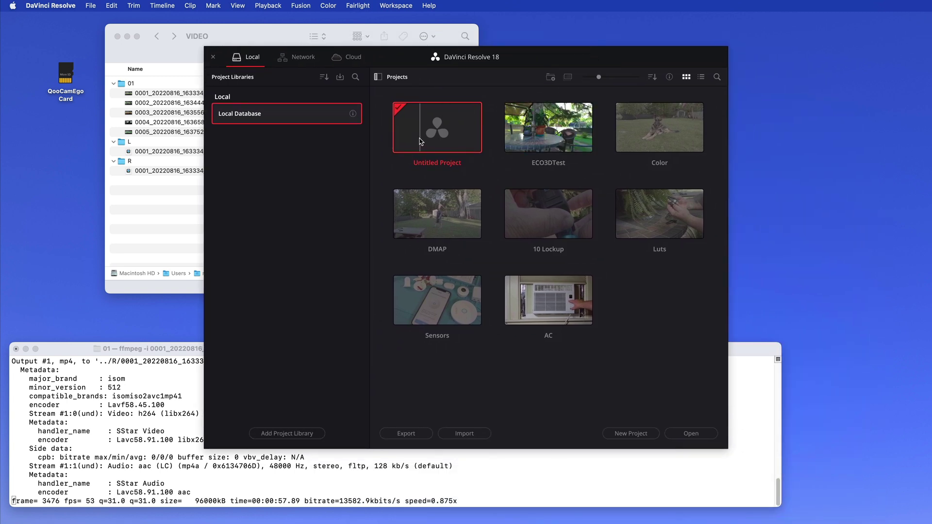
- Open Untitled Project, enlarge and reposition the Resolve window, and go to the Media page
left_click(693, 435)
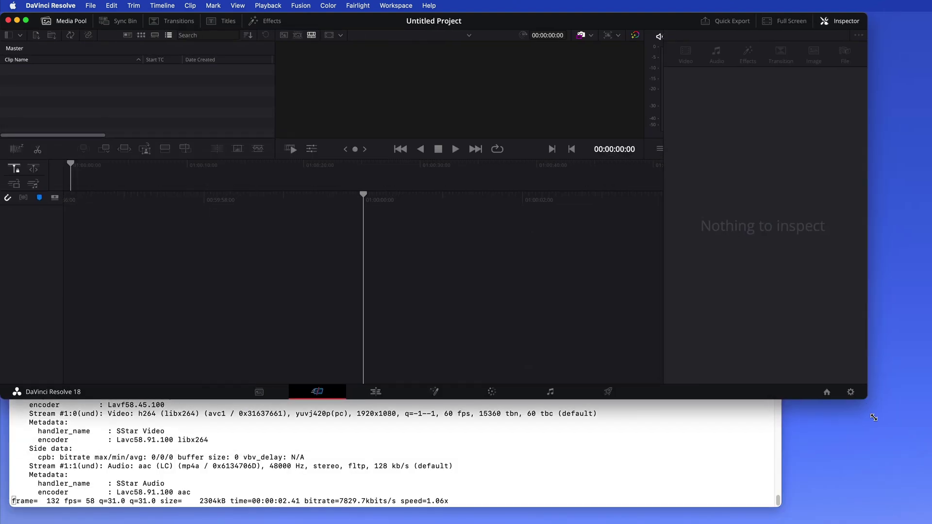
left_click_drag(863, 395, 849, 518)
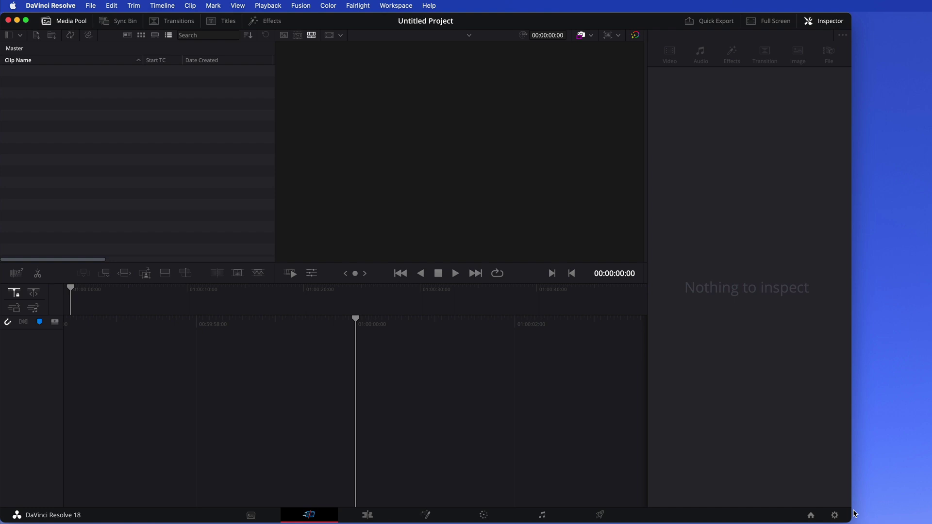
left_click_drag(314, 19, 380, 20)
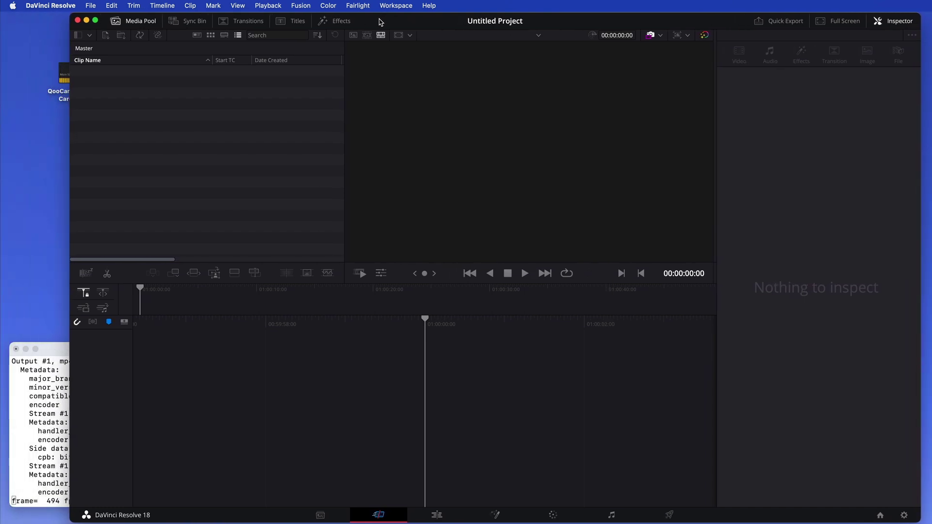
left_click(324, 515)
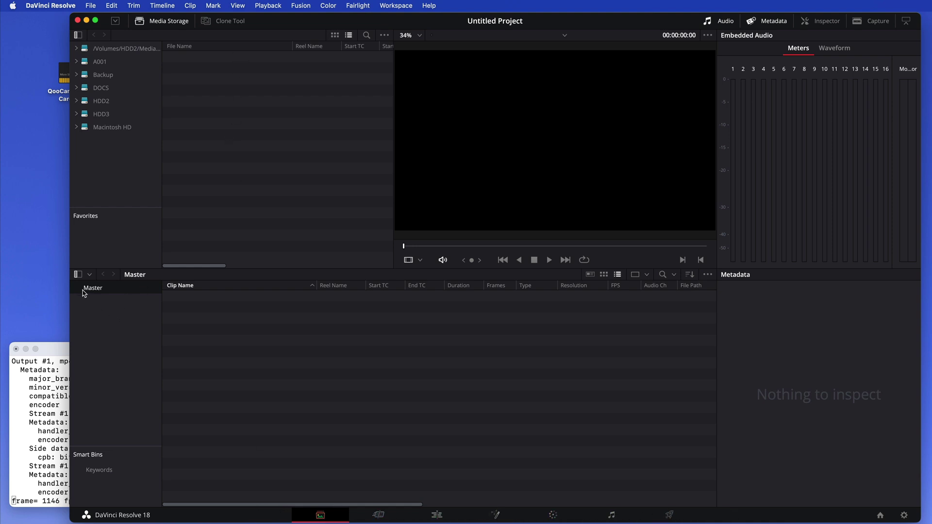
- Create two new bins under Master named L and R
right_click(98, 320)
left_click(113, 326)
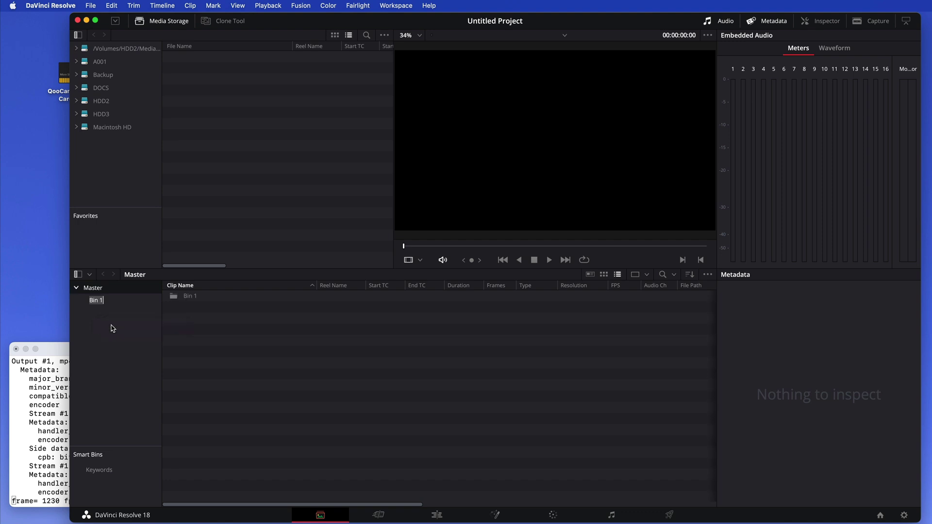
type("L")
right_click(97, 336)
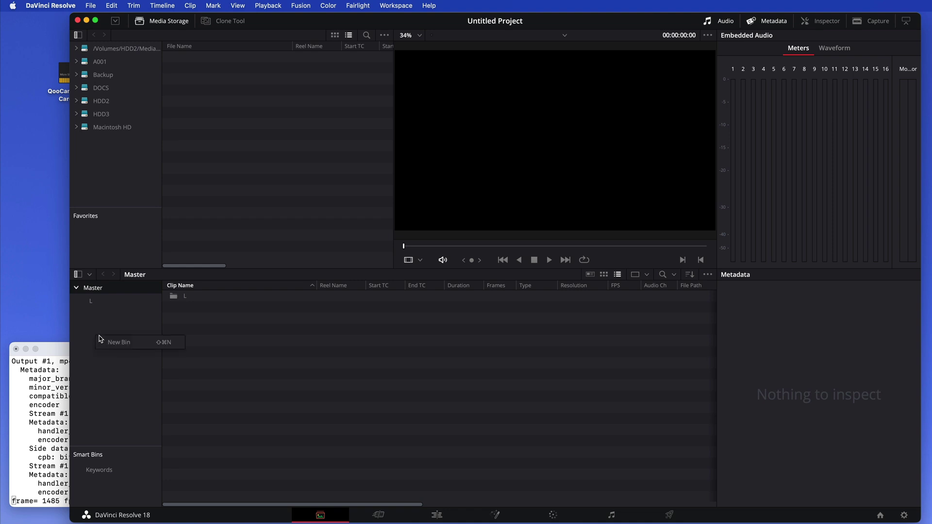
left_click(110, 342)
type("R")
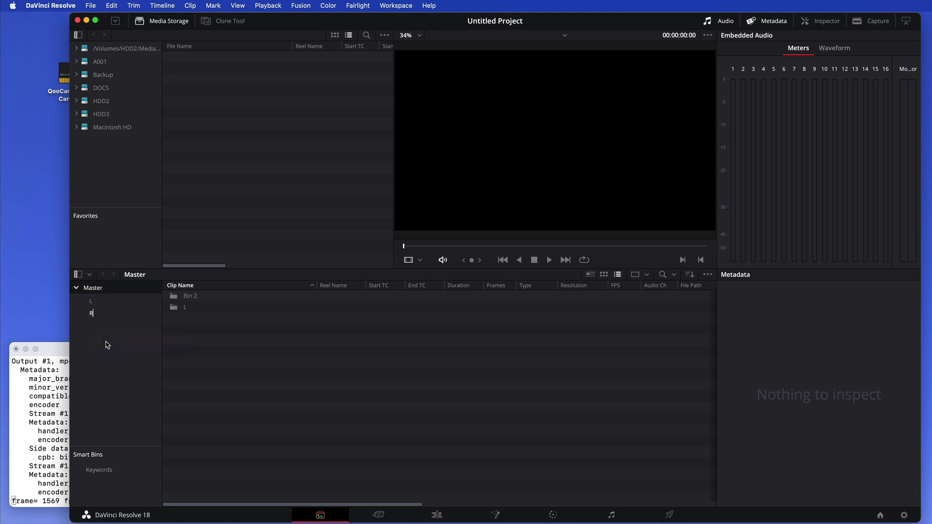
key("Return")
- Import clips 0001 and 0002 from Finder's L folder into the L bin, changing the project frame rate
left_click_drag(269, 21, 316, 260)
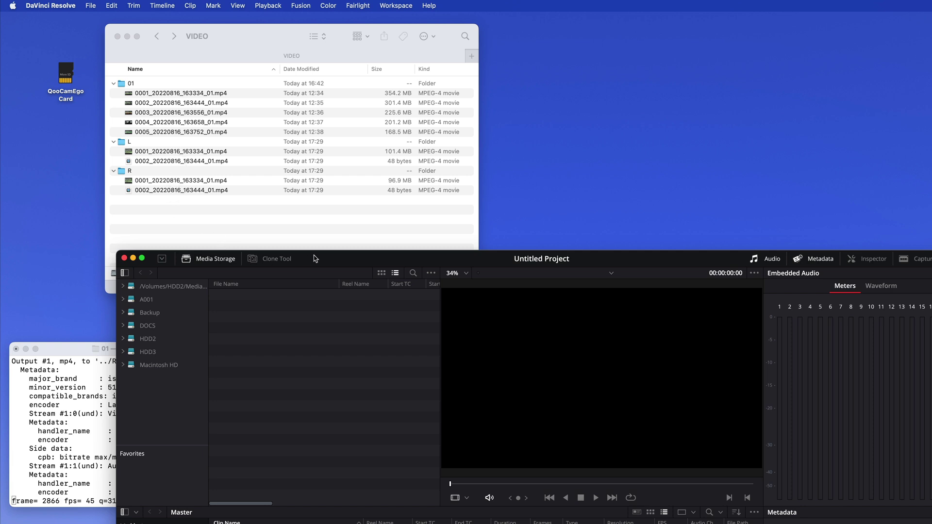
left_click_drag(330, 258, 469, 36)
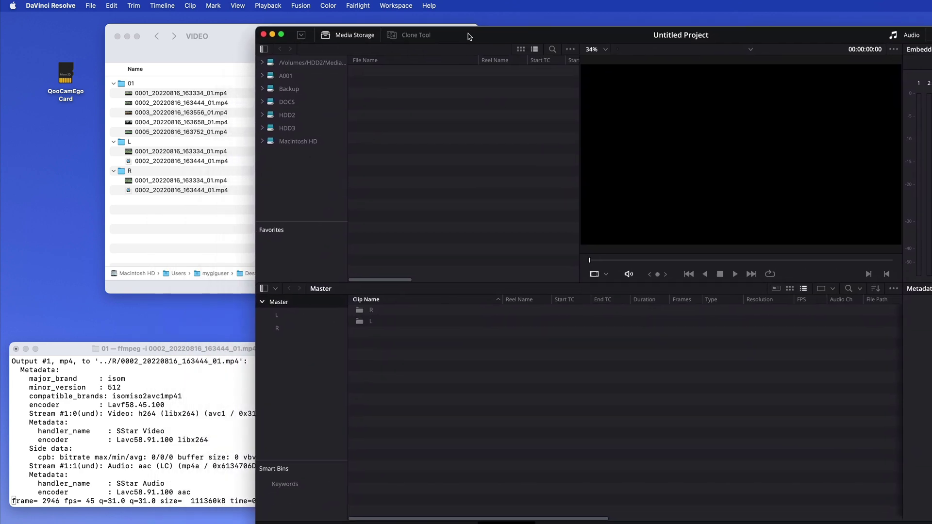
left_click(275, 316)
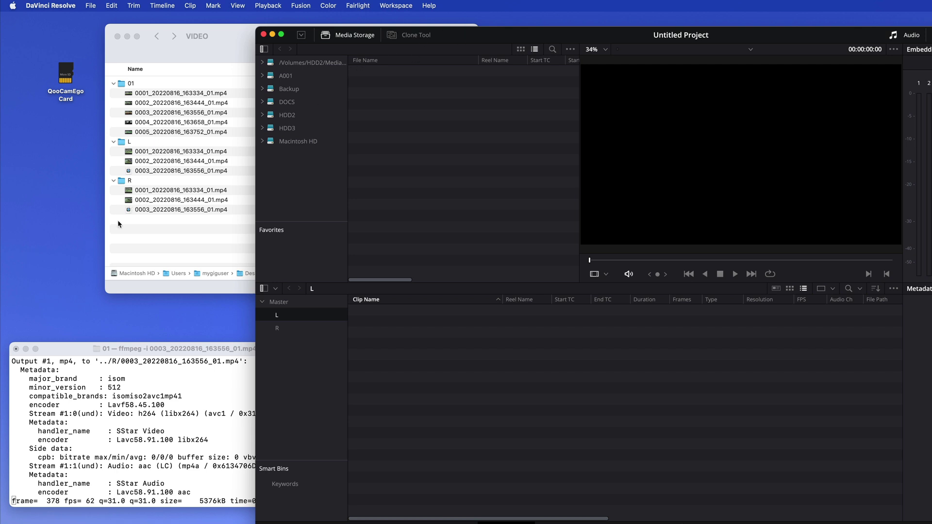
left_click(144, 154)
left_click(144, 155)
left_click(144, 161, "shift")
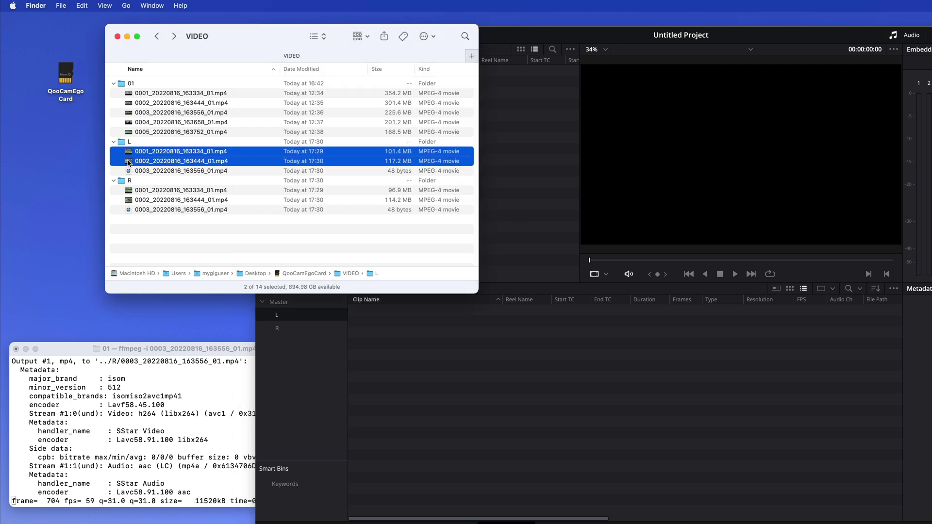
left_click_drag(129, 163, 429, 352)
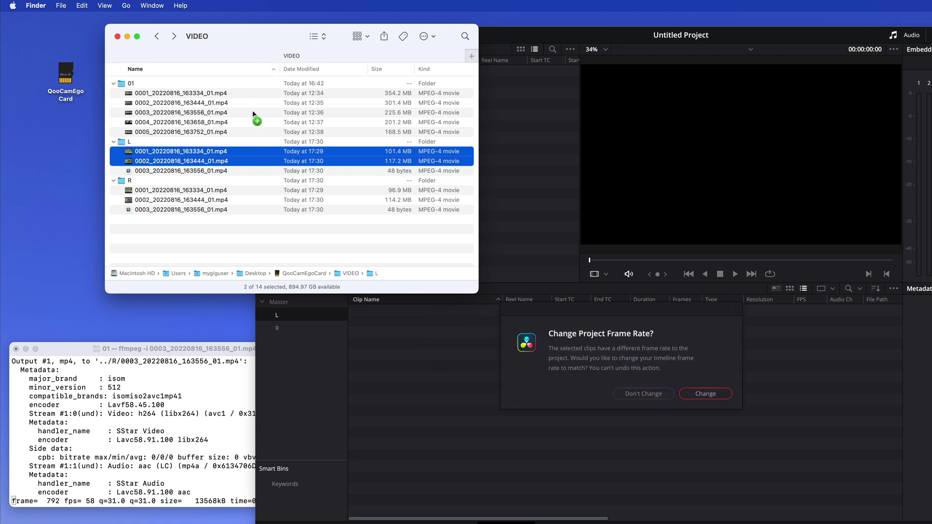
left_click(705, 394)
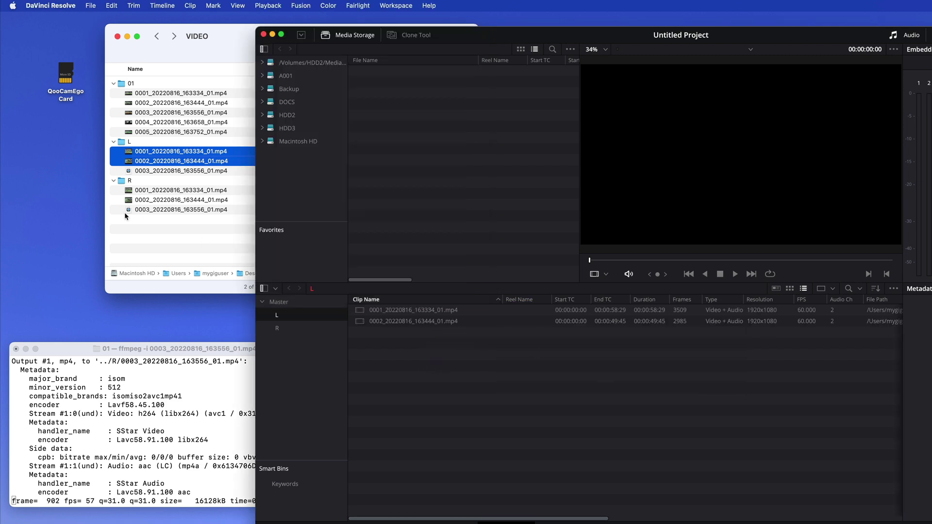
- Import clips 0001 and 0002 from the R folder into the R bin and maximize Resolve
left_click(278, 329)
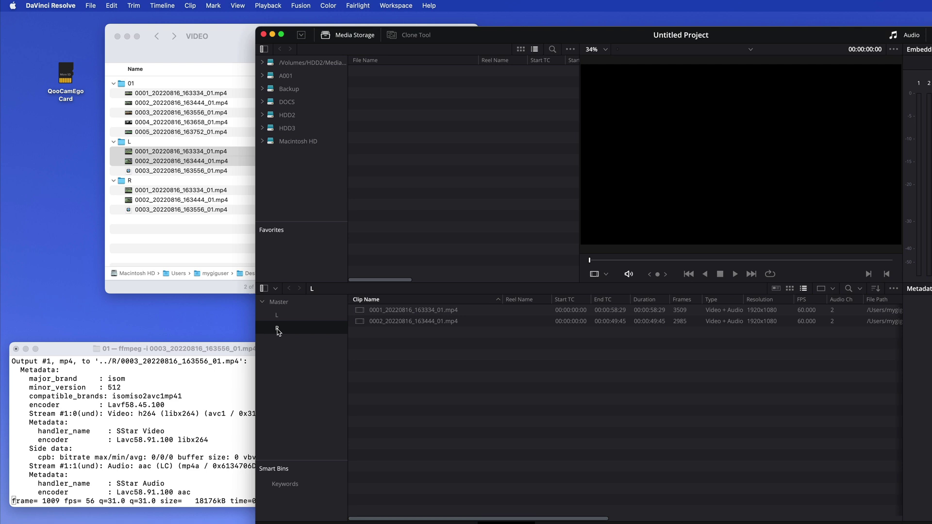
left_click(146, 193)
left_click(145, 191)
left_click(146, 198, "shift")
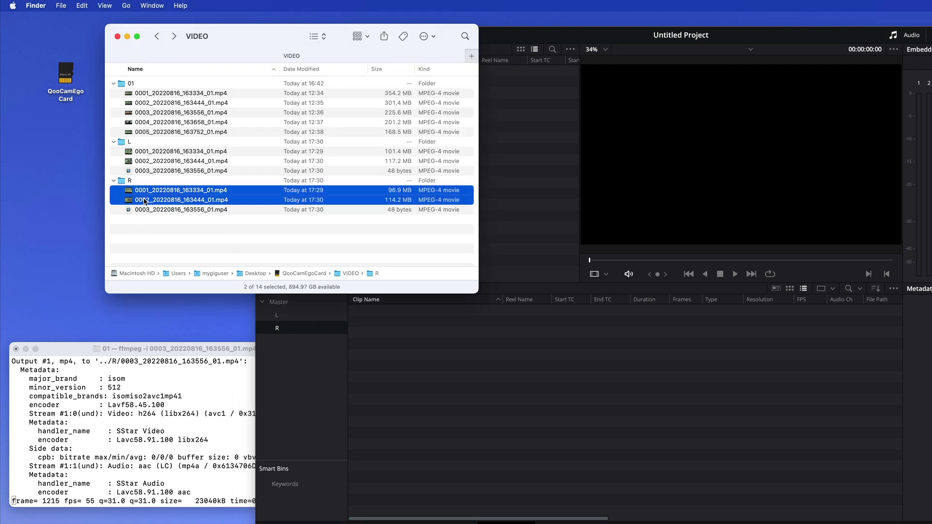
left_click_drag(146, 201, 379, 356)
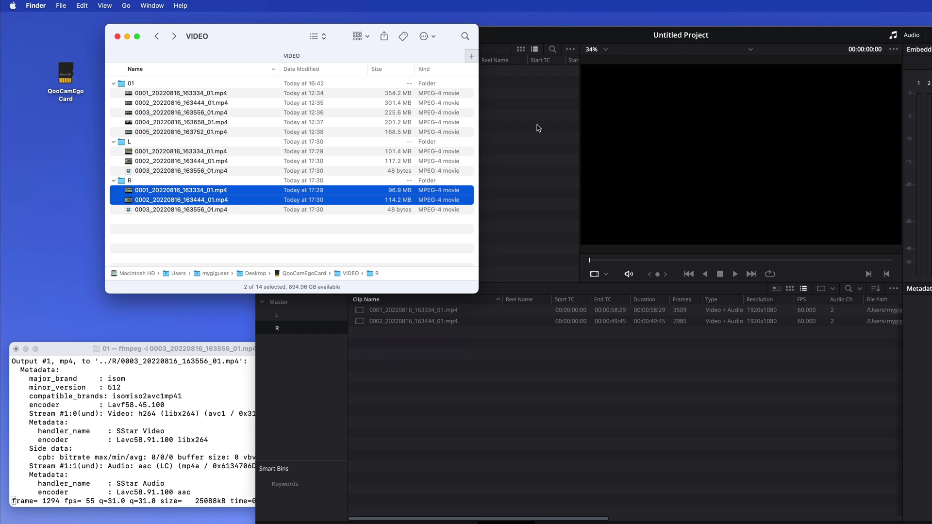
double_click(629, 36)
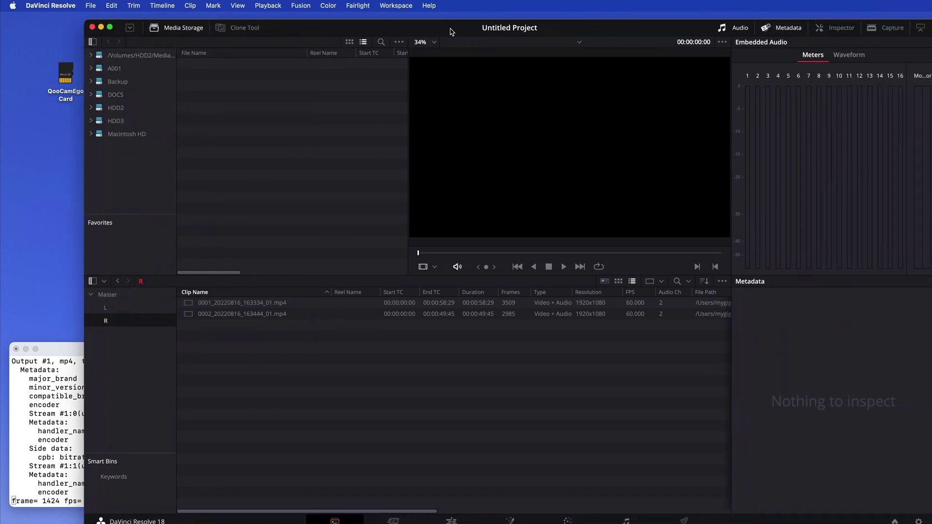
- Open Stereo 3D Sync from the Master bin's context menu
mouse_move(451, 32)
left_mouse_down()
mouse_move(437, 29)
mouse_move(445, 21)
left_mouse_up()
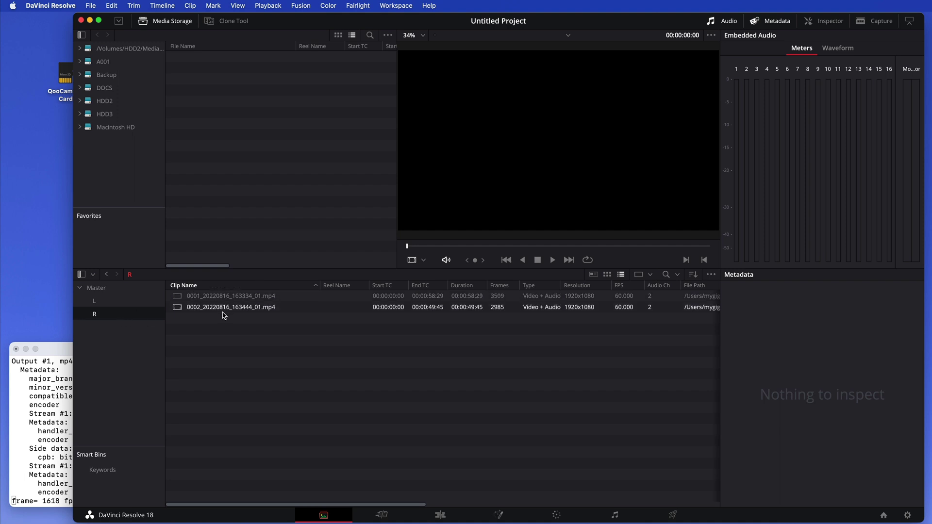
left_click(99, 303)
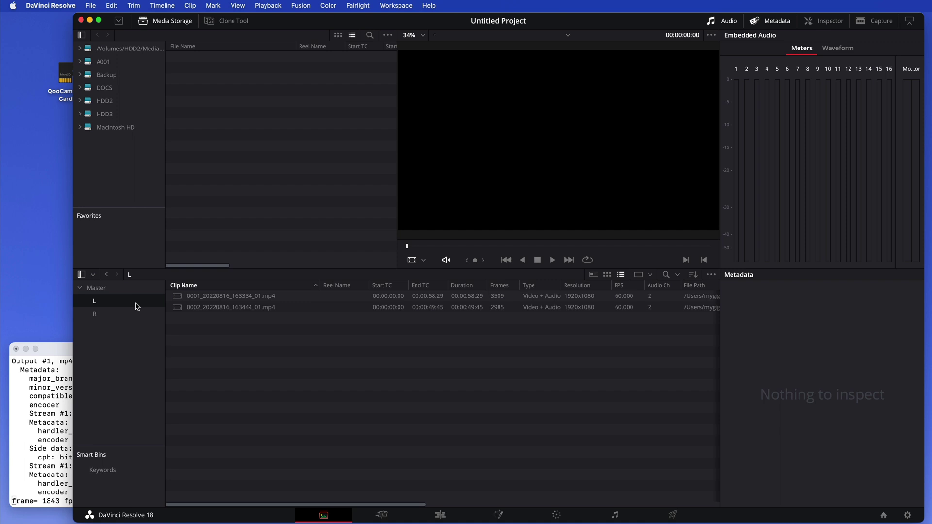
right_click(123, 290)
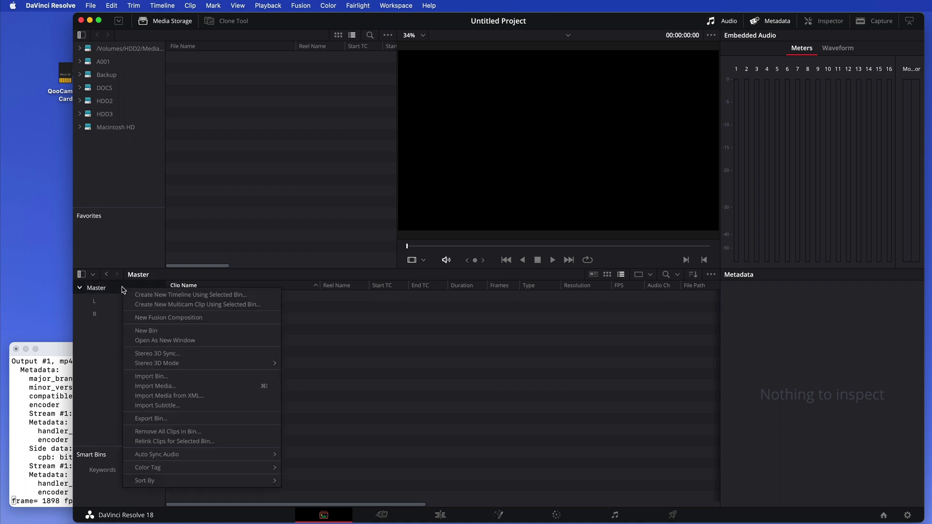
left_click(155, 353)
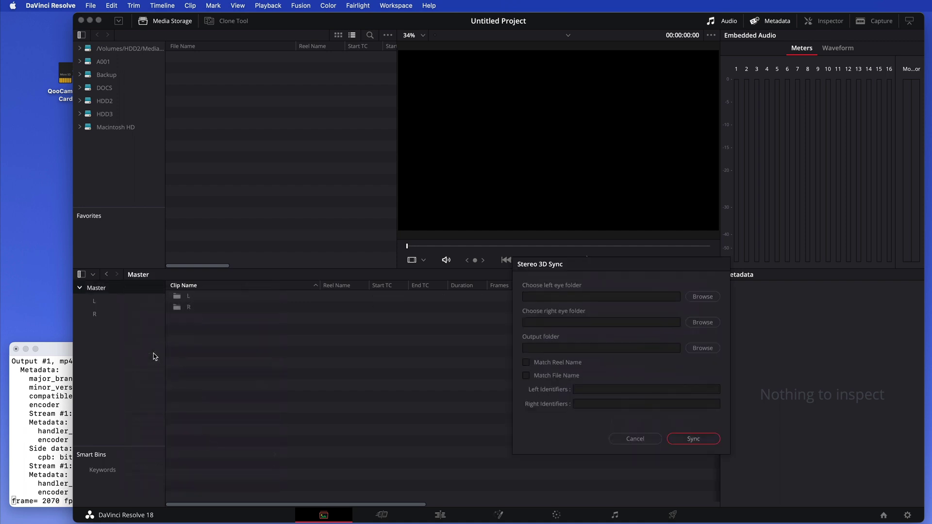
left_click_drag(607, 264, 410, 289)
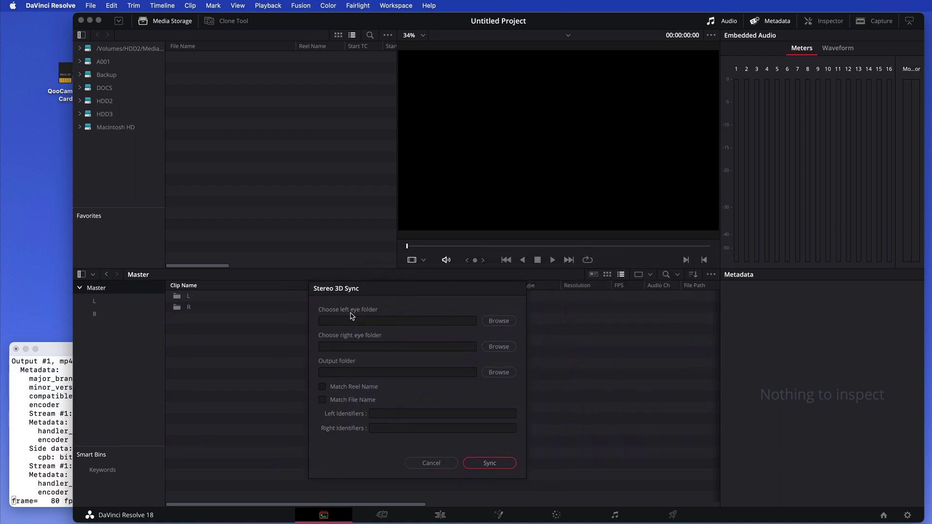
- Set L as the left-eye folder and R as the right-eye folder
left_click(498, 321)
left_click(345, 264)
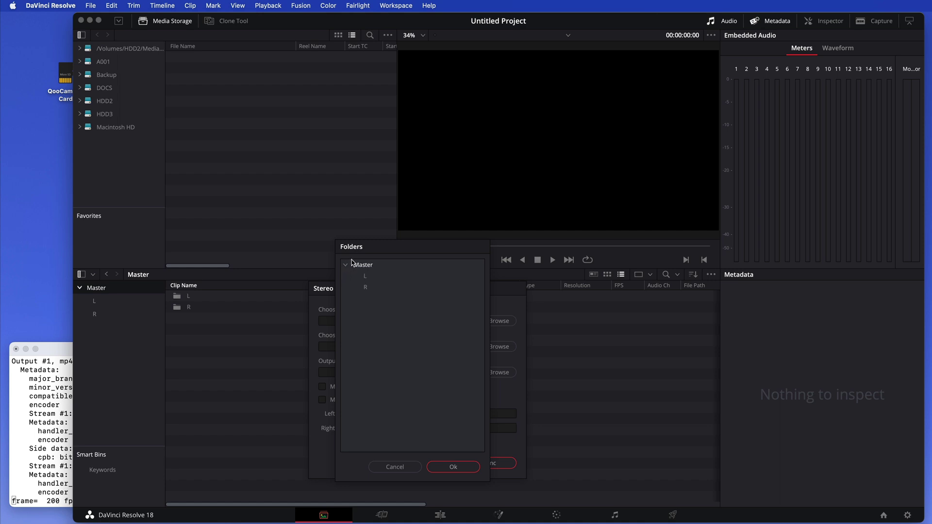
left_click(454, 467)
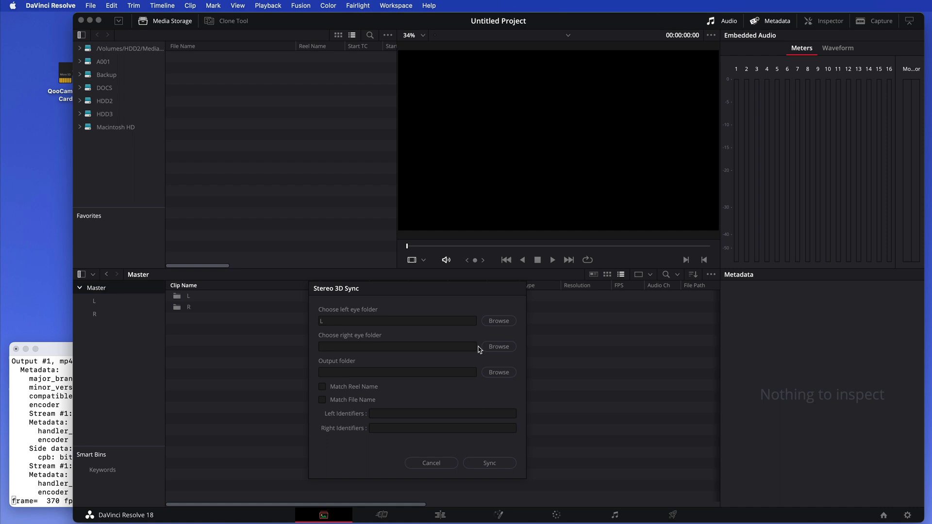
left_click(499, 346)
left_click(367, 290)
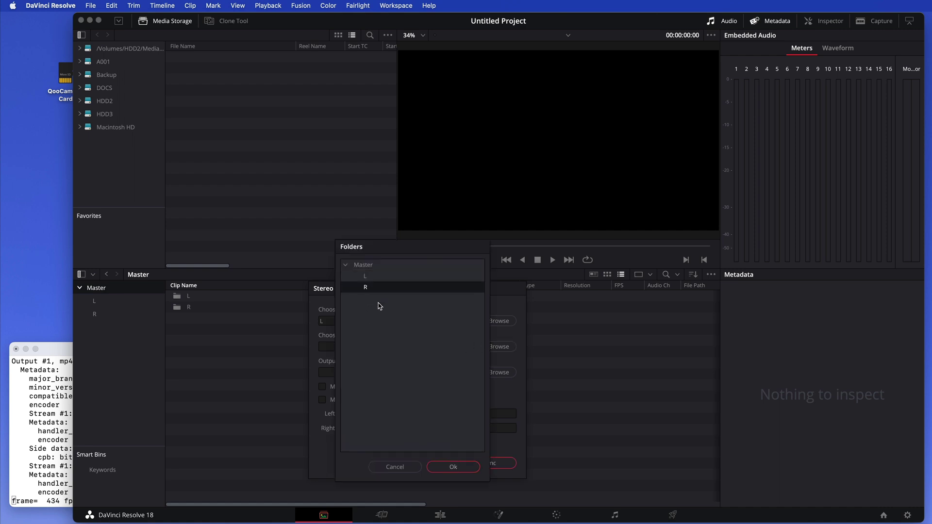
left_click(467, 468)
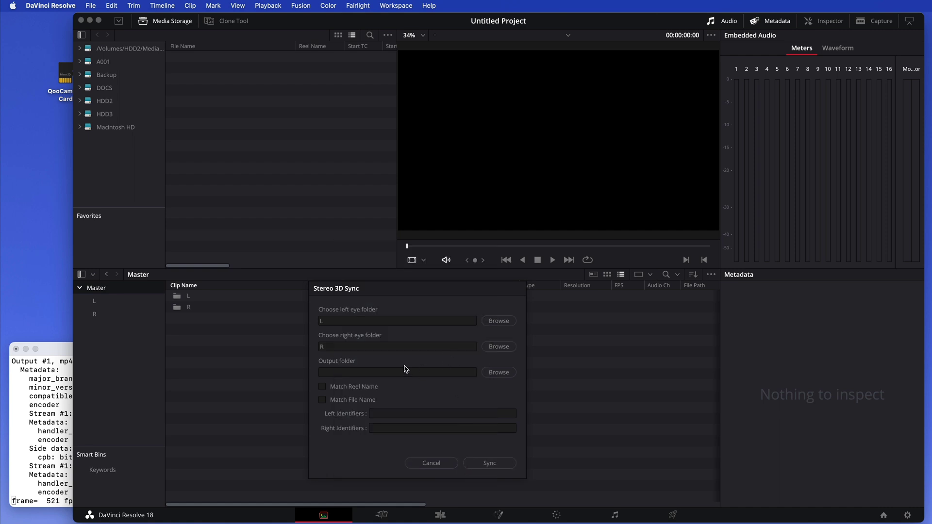
- Output the stereo clips to the Master bin, sync, and acknowledge the confirmation
left_click(507, 372)
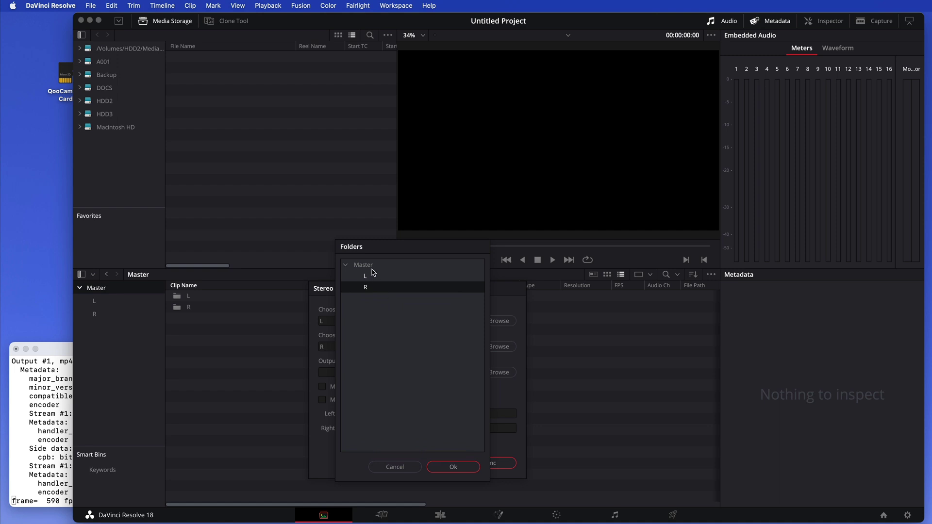
left_click(370, 265)
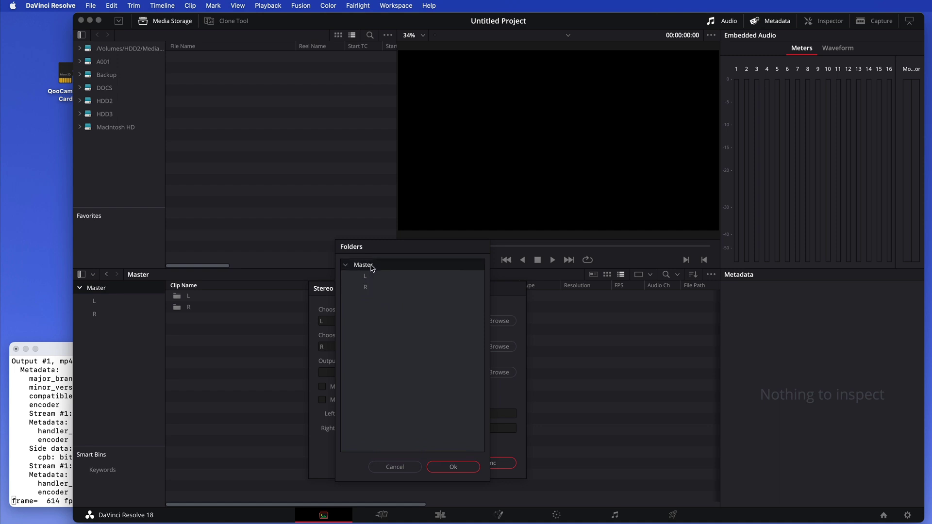
left_click(451, 467)
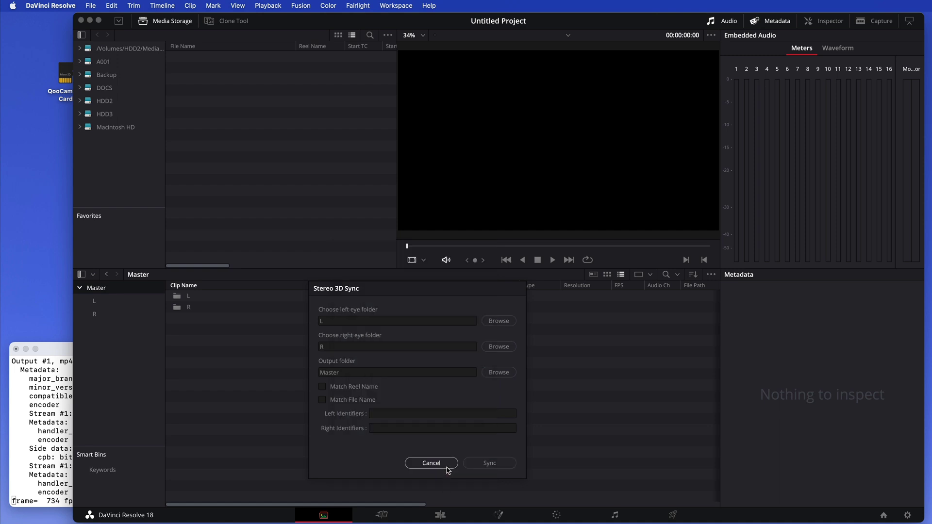
left_click(487, 465)
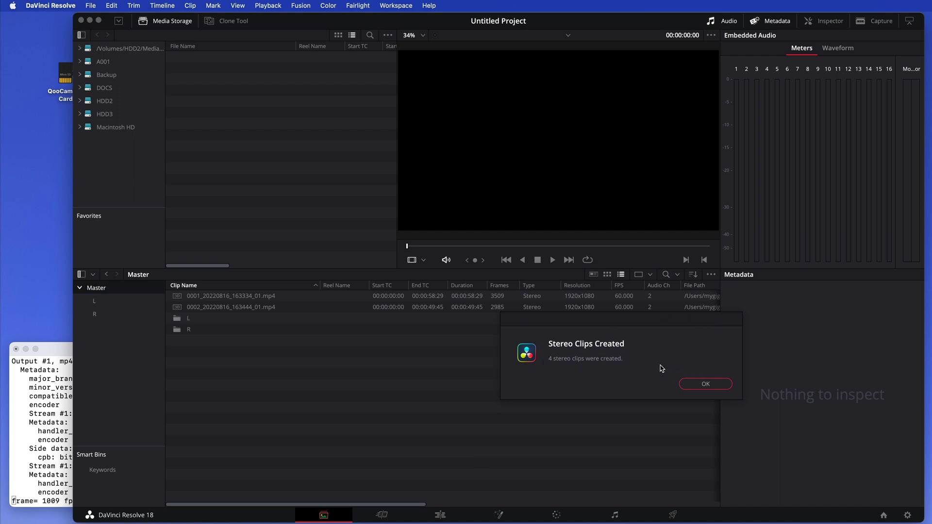
left_click(692, 384)
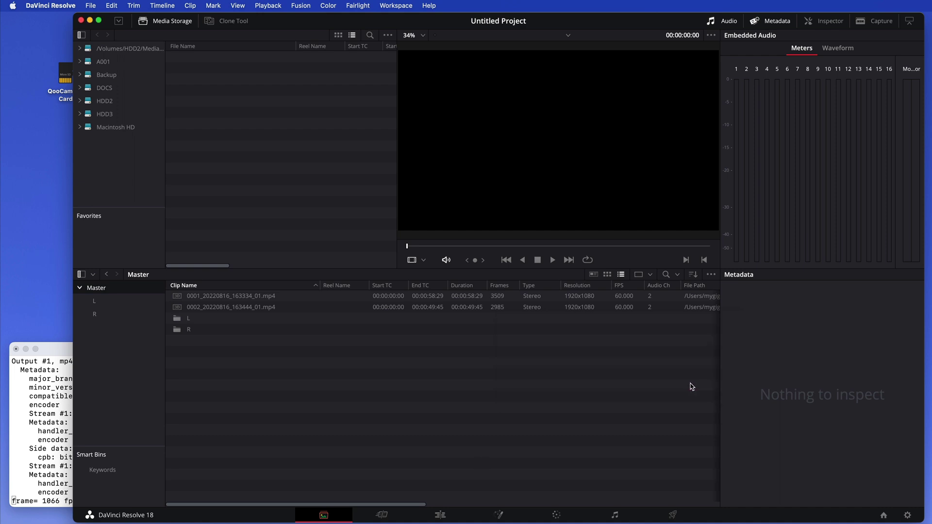
- On the Cut page, drop clip 0001_20220816_163334_01.mp4 into an empty timeline and scrub it
left_click(382, 513)
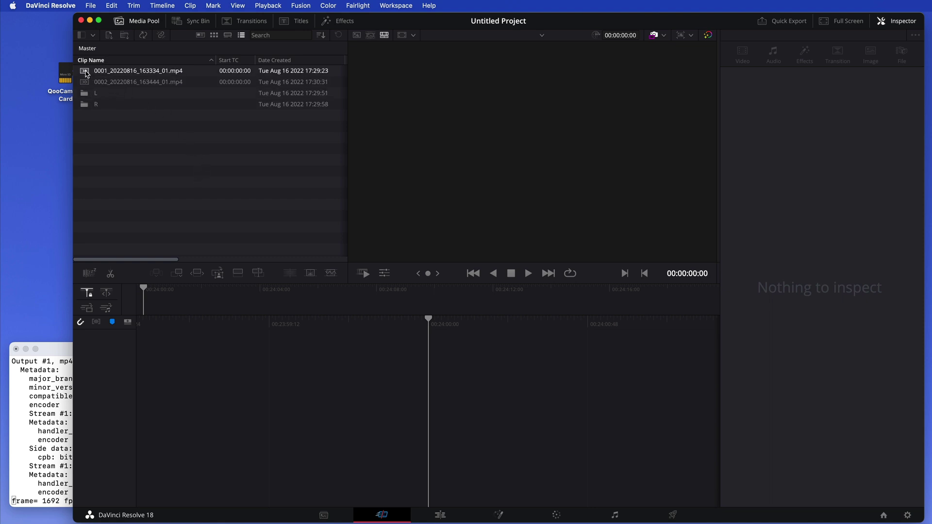
left_click_drag(86, 73, 209, 287)
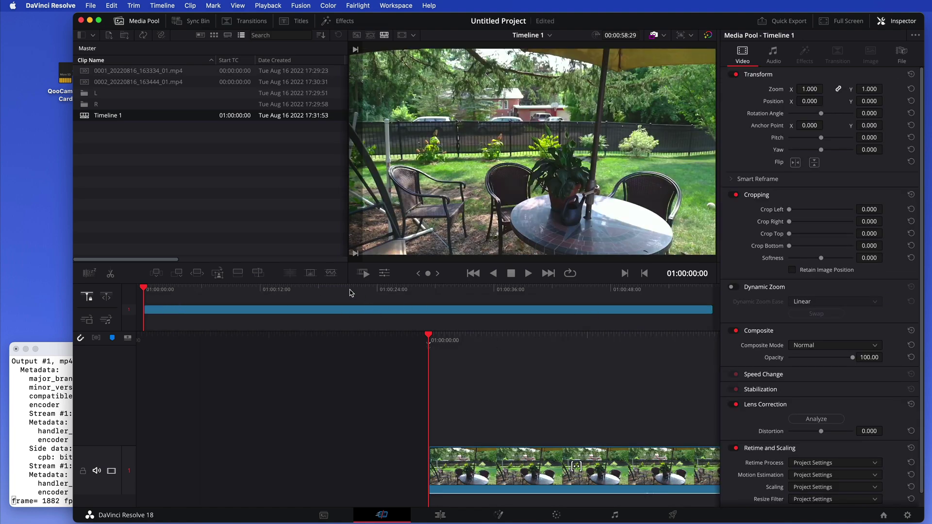
left_click_drag(317, 289, 222, 292)
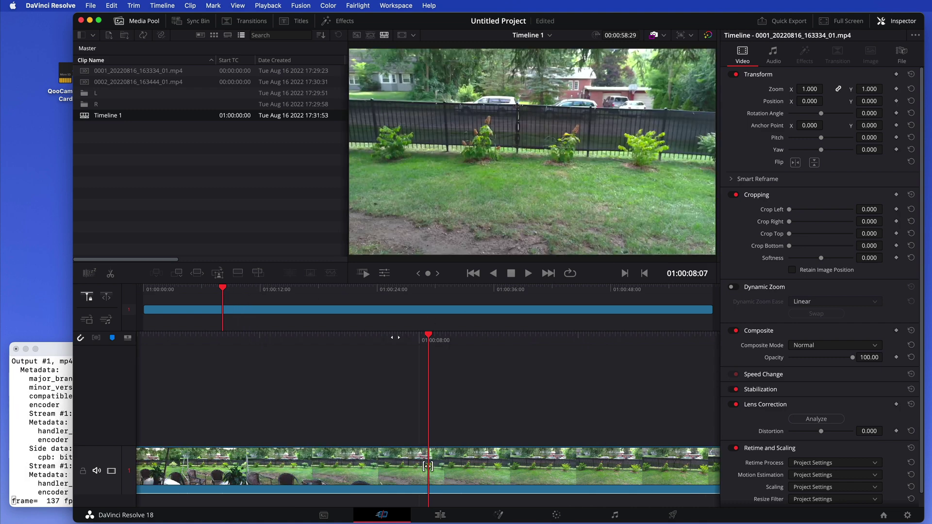
- Set the project's timeline resolution to 1920 x 1080 HD and save the settings
left_click(90, 6)
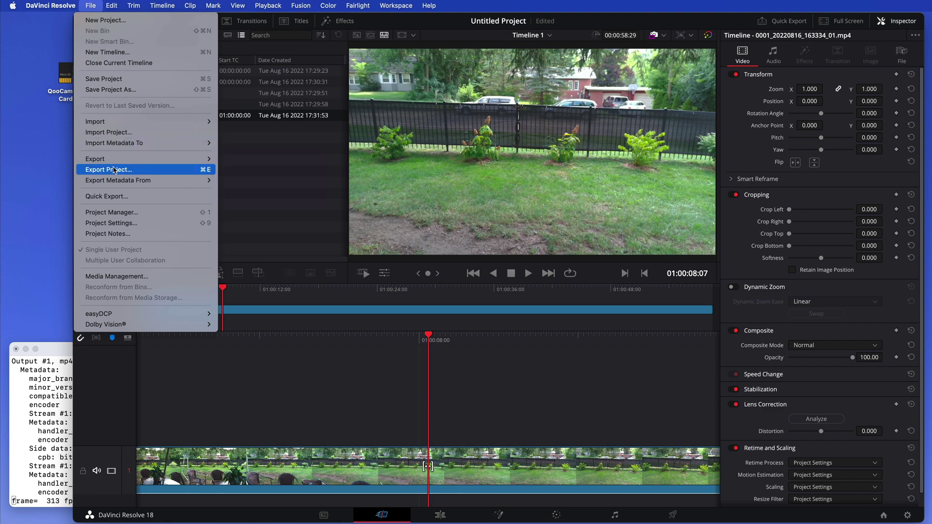
left_click(110, 224)
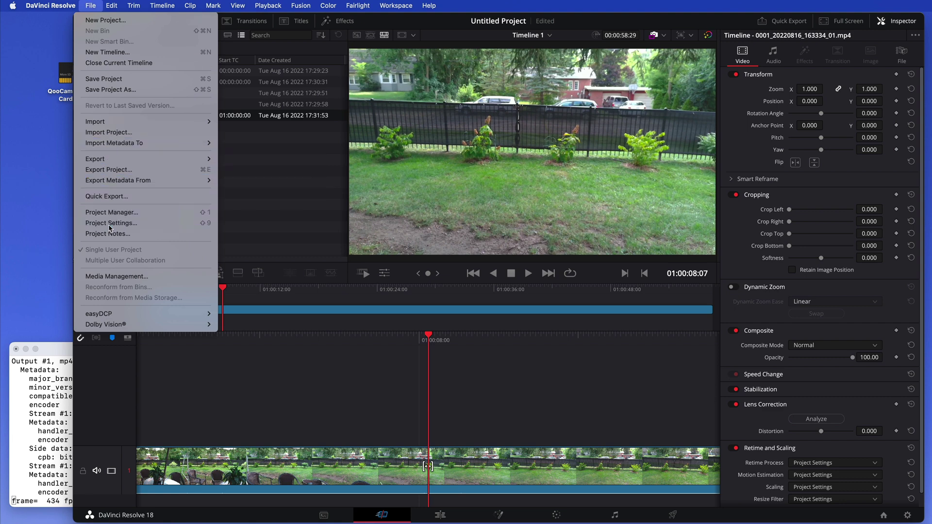
left_click_drag(633, 101, 398, 18)
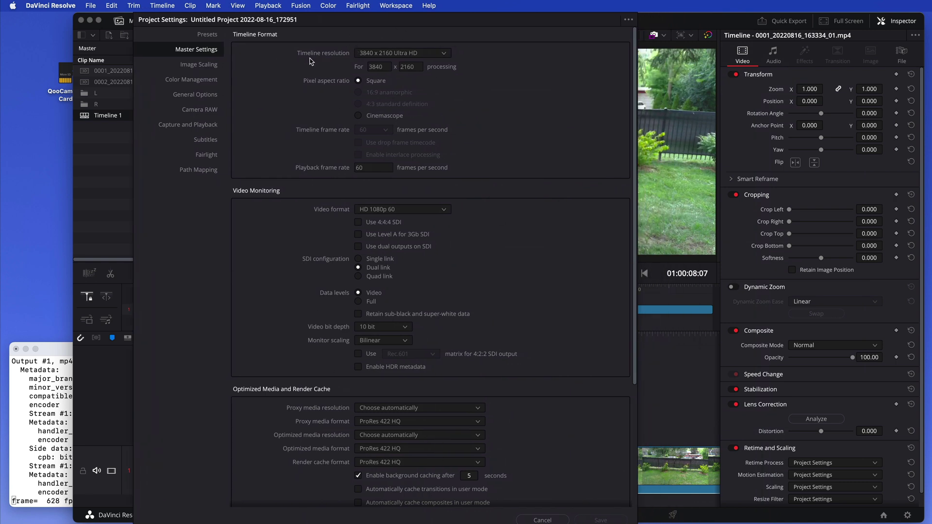
left_click(443, 53)
left_click(395, 138)
left_click(600, 520)
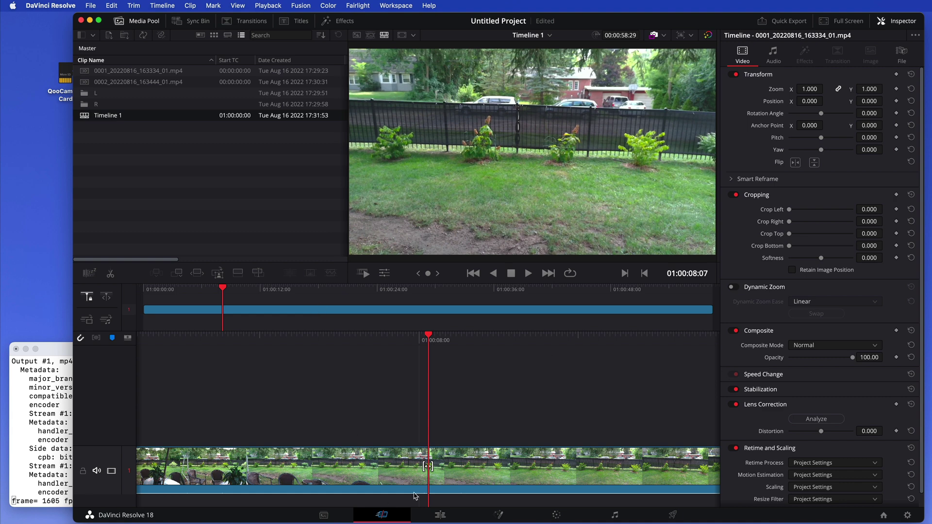
- On the Edit page, trim clip 0001's video and audio ends to about 20 seconds, then save
left_click(440, 515)
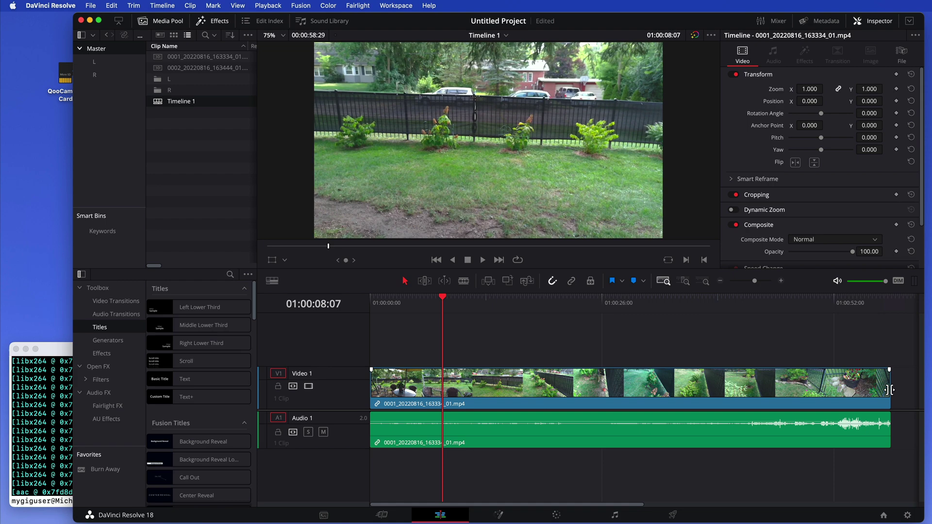
left_click_drag(889, 391, 550, 405)
left_click_drag(886, 433, 546, 442)
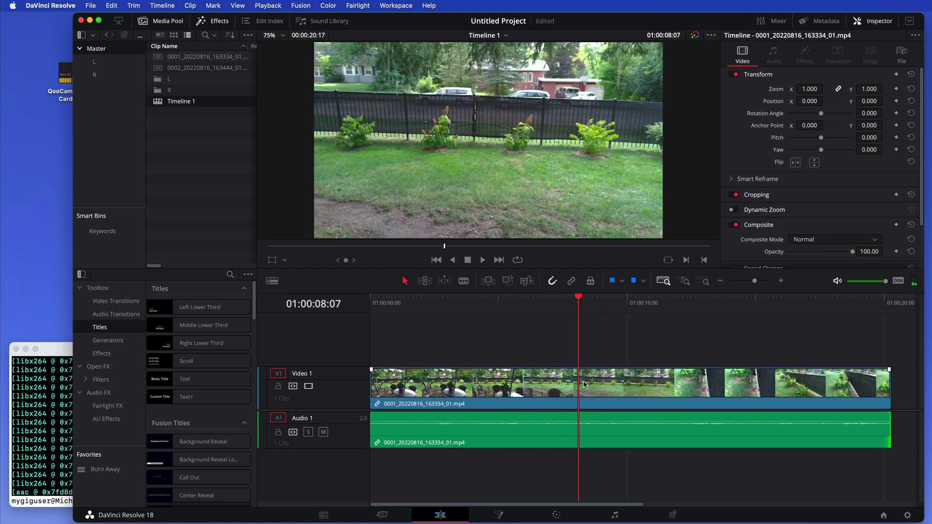
key("super+s")
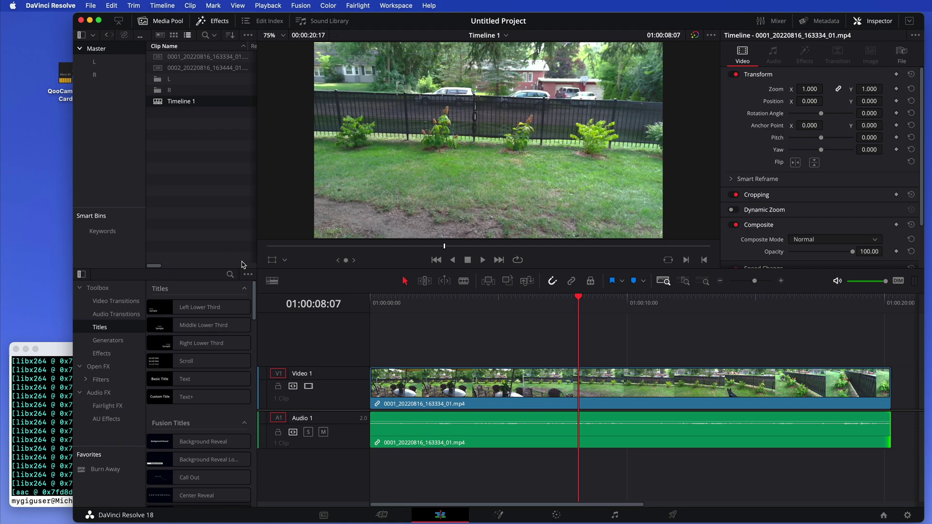
- Place a Clean and Simple title on V2 above the clip
scroll(228, 367, "down", 2)
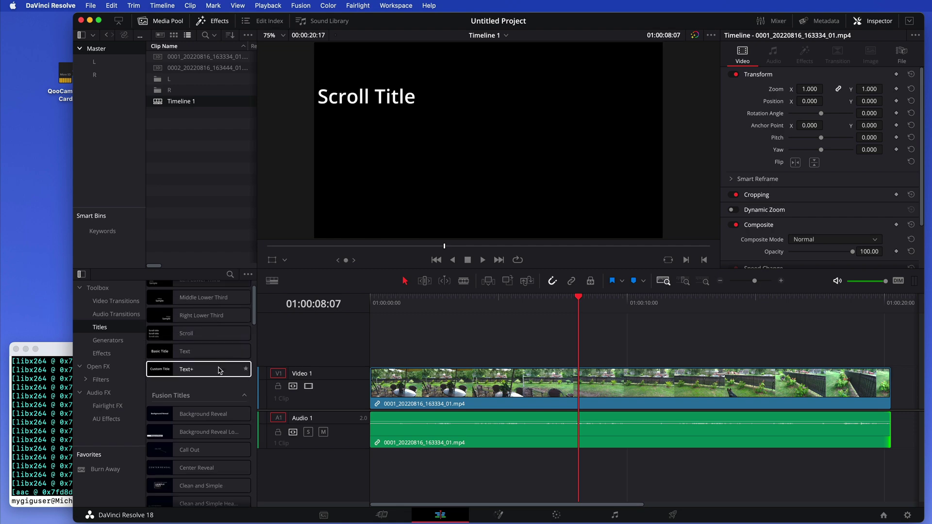
scroll(220, 372, "down", 6)
left_click_drag(184, 407, 582, 340)
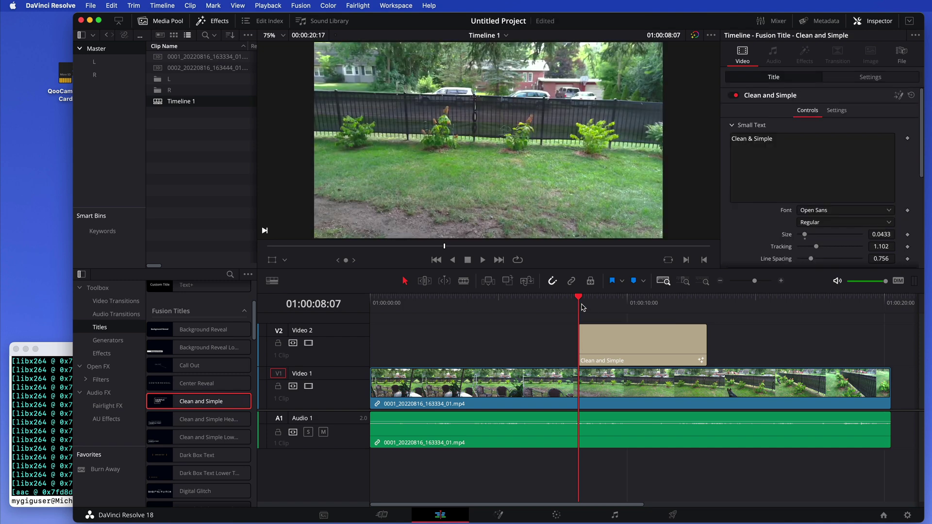
left_click_drag(580, 298, 620, 298)
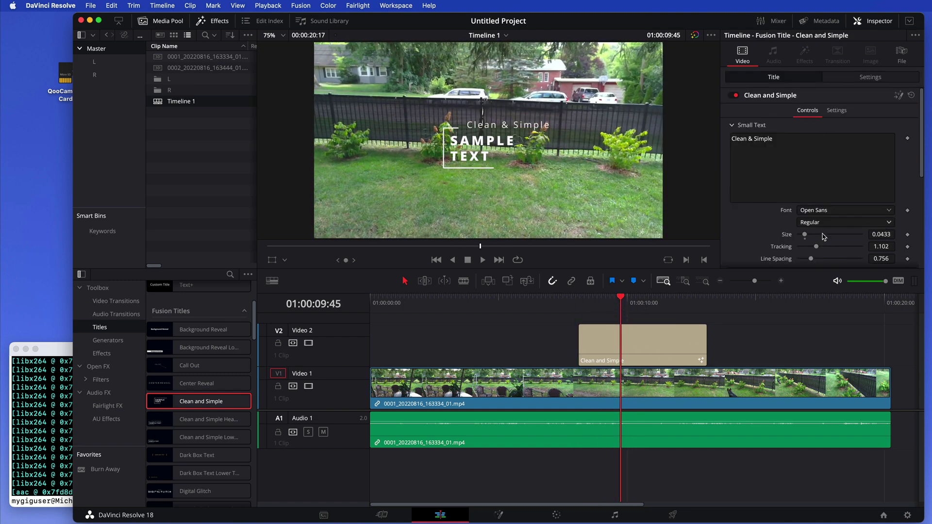
- Change the title text to ANAGLYPH SAMPLE, enlarge it to size 0.1024, and save
scroll(799, 156, "down", 5)
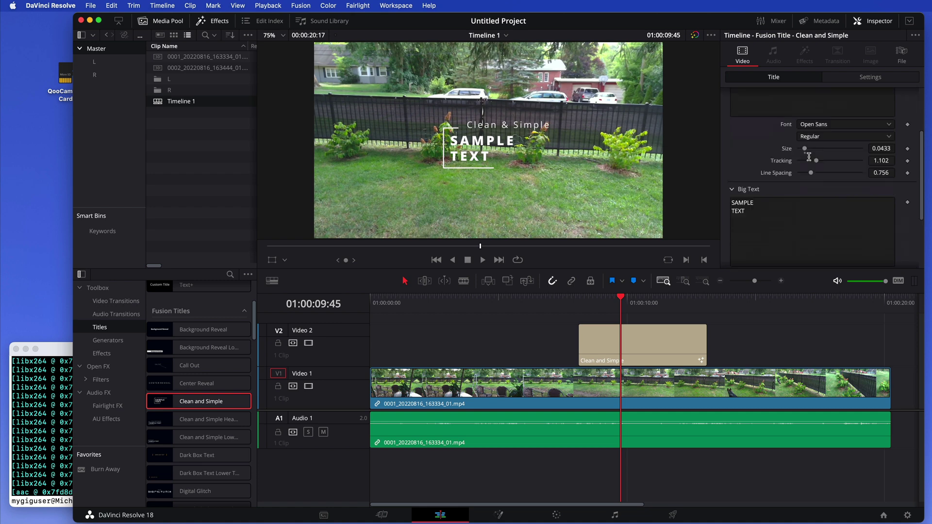
left_click(759, 178)
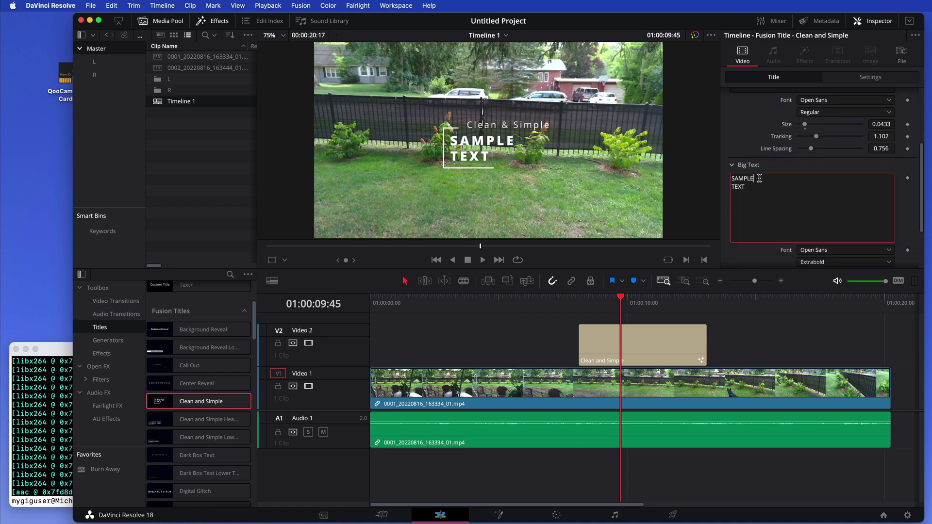
left_click_drag(750, 189, 733, 176)
type("ANAGL")
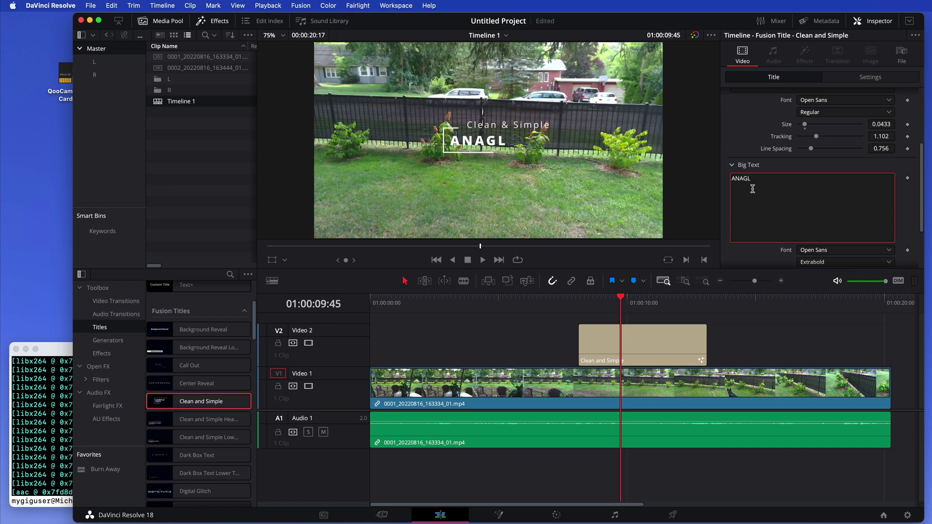
type("YPH")
key("Return")
type("SAMPLE")
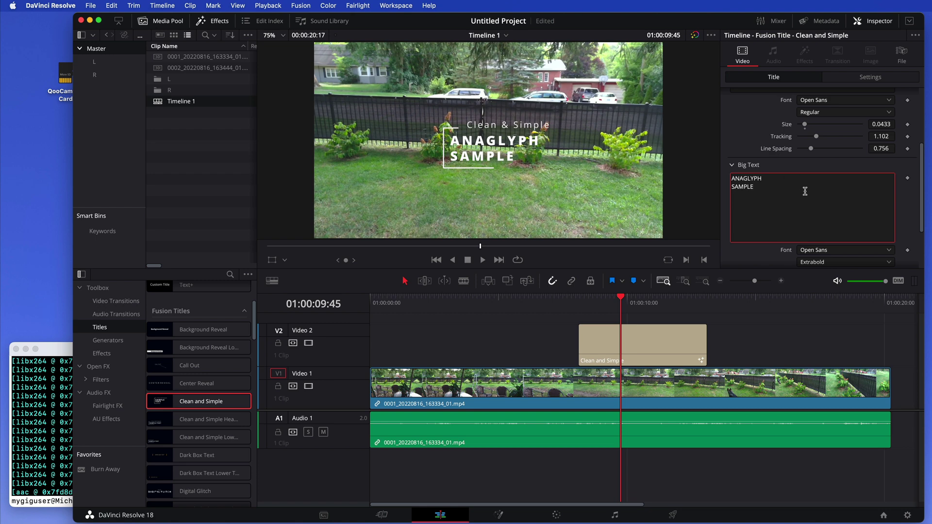
scroll(807, 194, "down", 2)
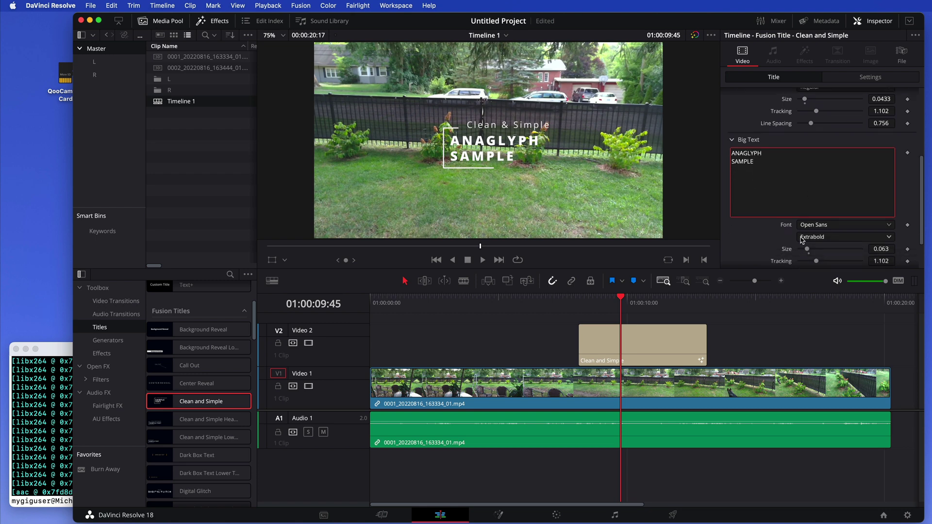
left_click_drag(807, 250, 812, 251)
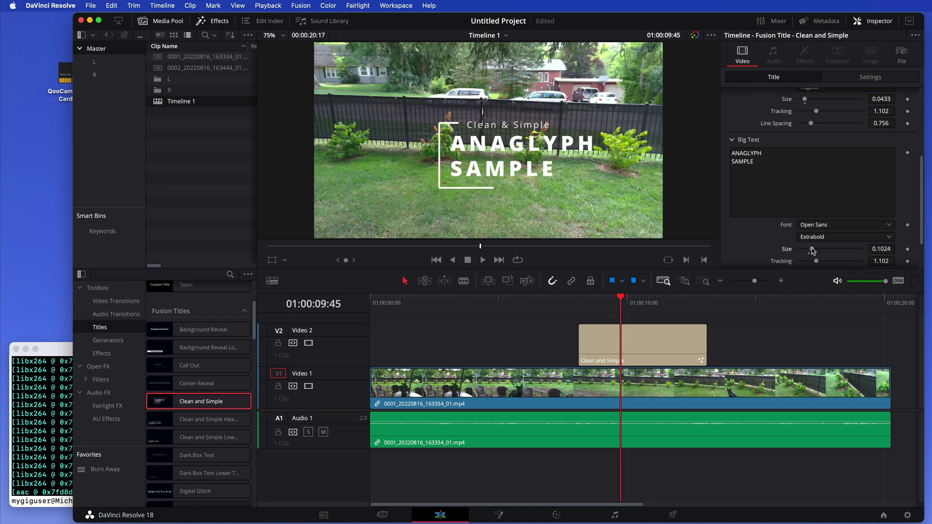
key("super+s")
- Move the title to position X -555, Y -198
left_click(855, 78)
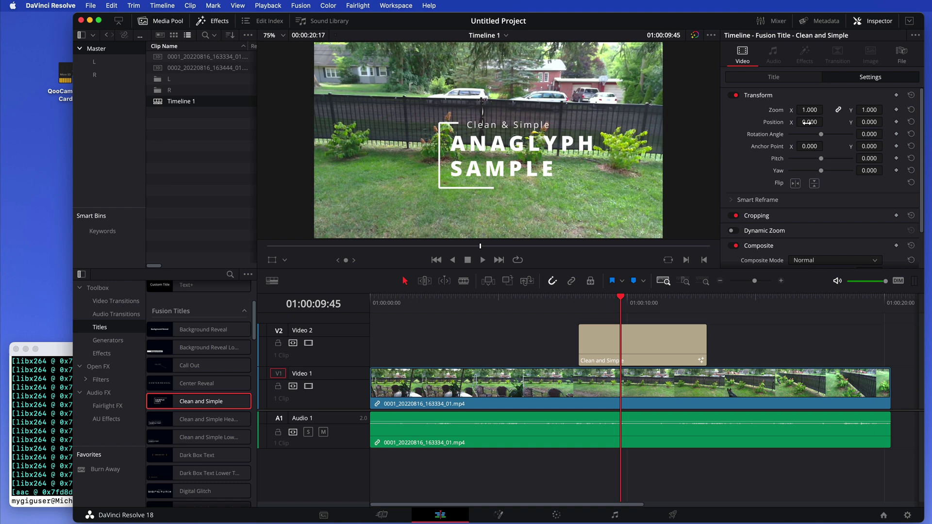
left_click_drag(807, 122, 900, 122)
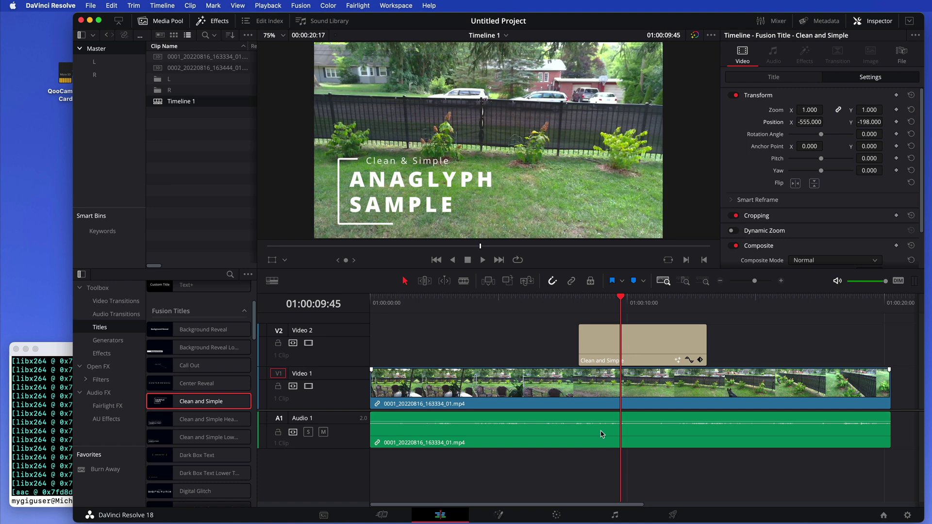
left_click(584, 420)
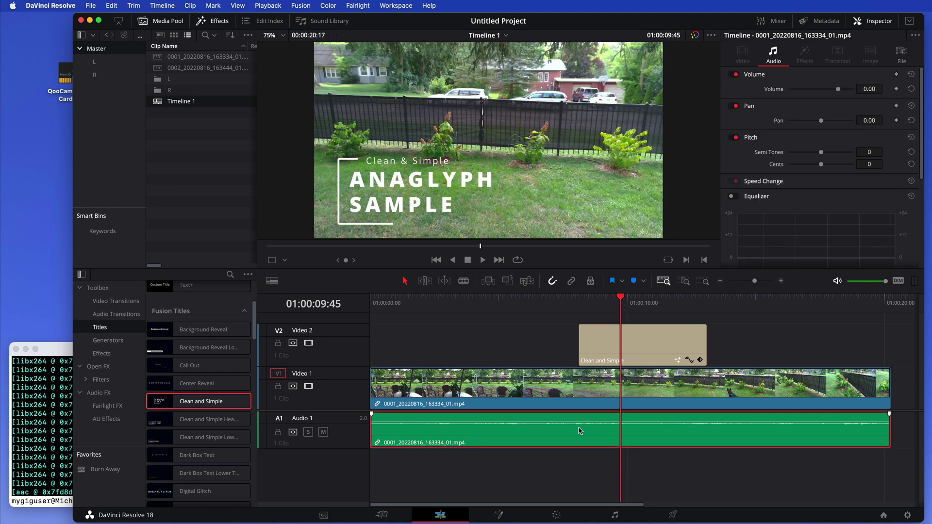
- Normalize the audio clip's level, then play the timeline and stop at 01:00:14:21
right_click(579, 431)
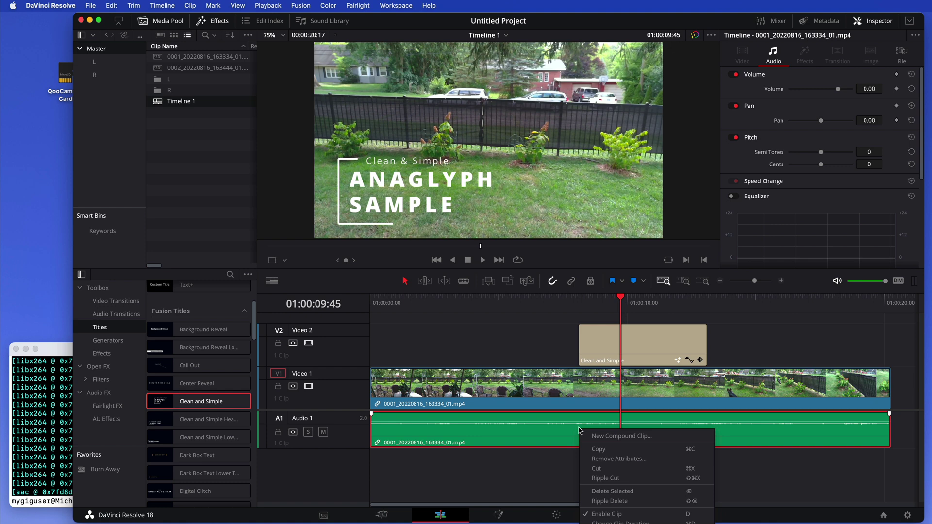
left_click(615, 507)
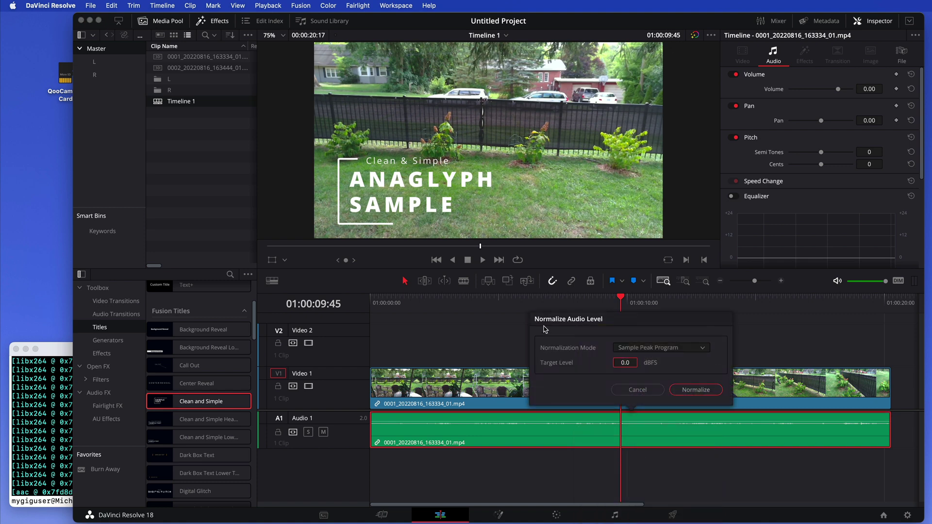
left_click(689, 390)
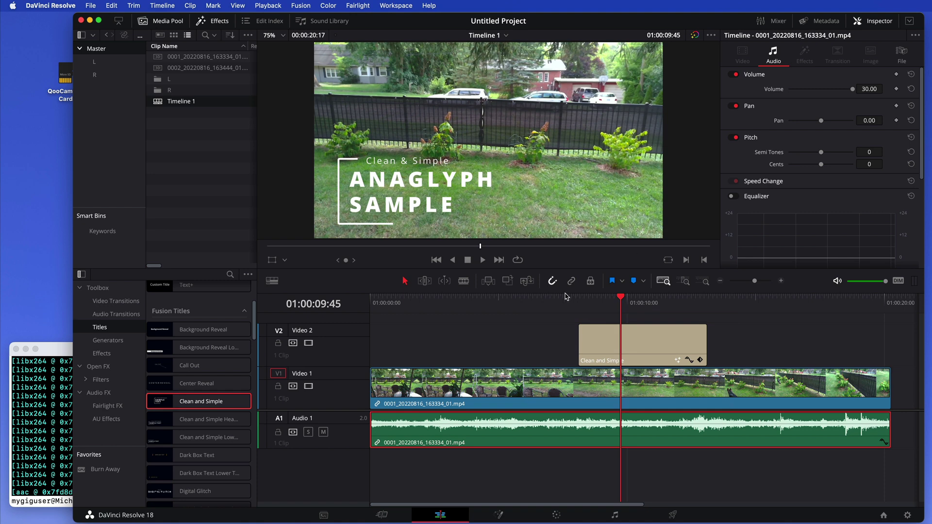
left_click(483, 260)
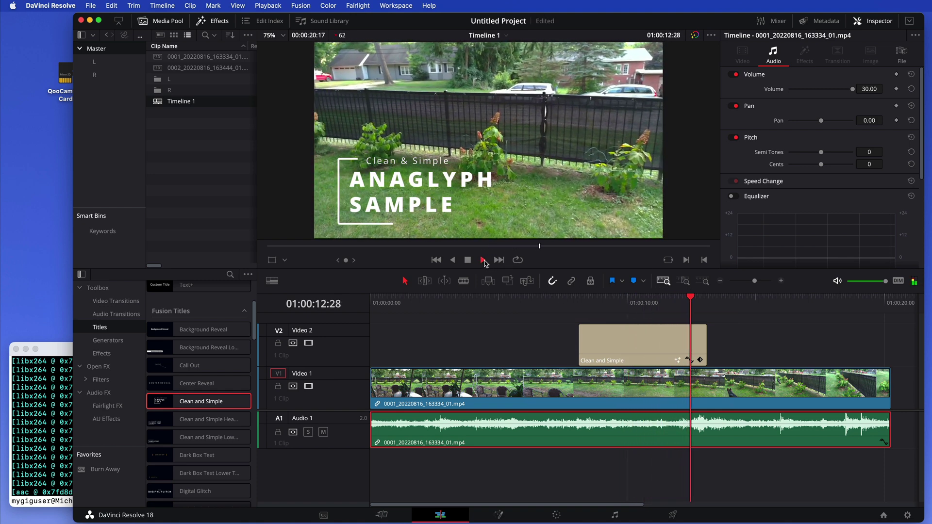
left_click(466, 260)
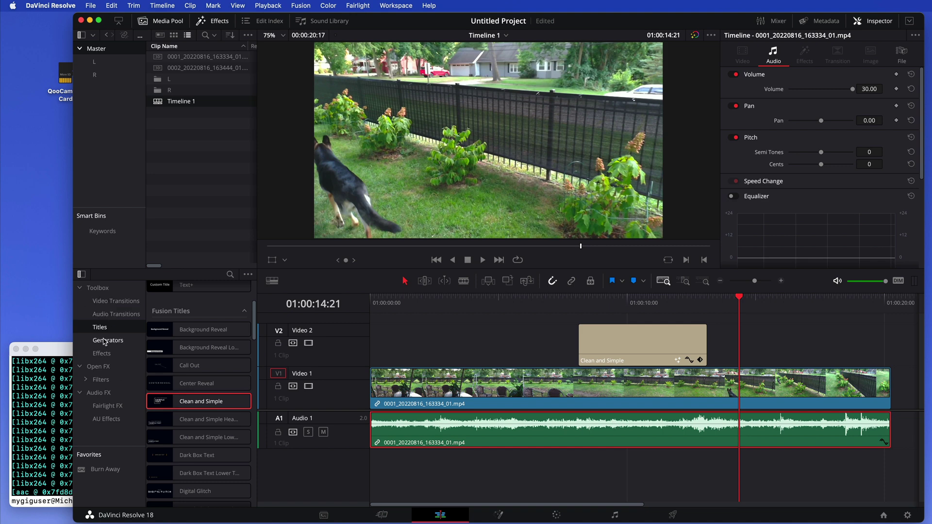
- Show Video Transitions in the Effects Library and scroll through the list
left_click(112, 302)
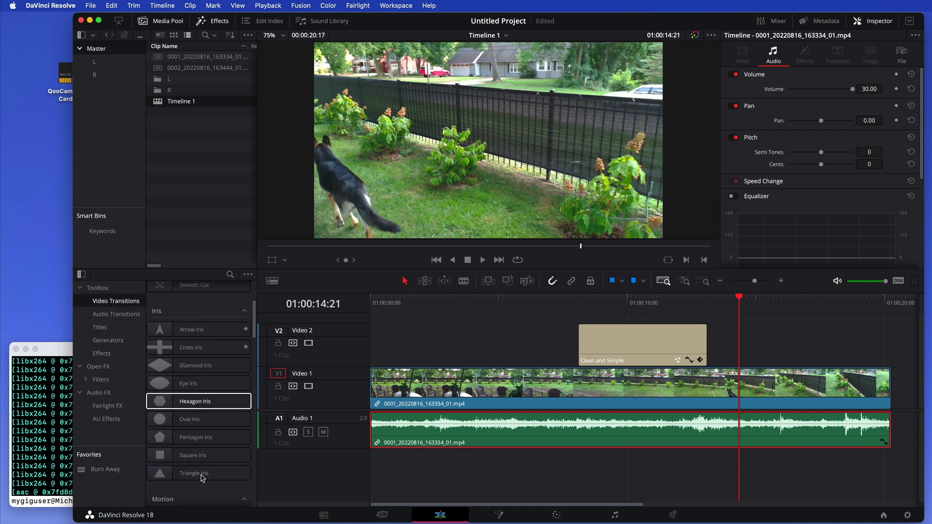
scroll(211, 372, "down", 10)
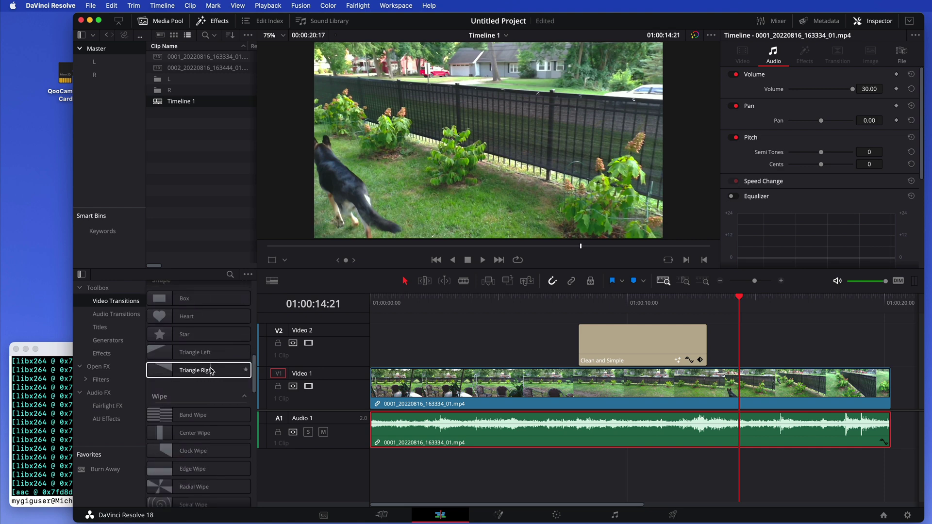
scroll(211, 372, "down", 7)
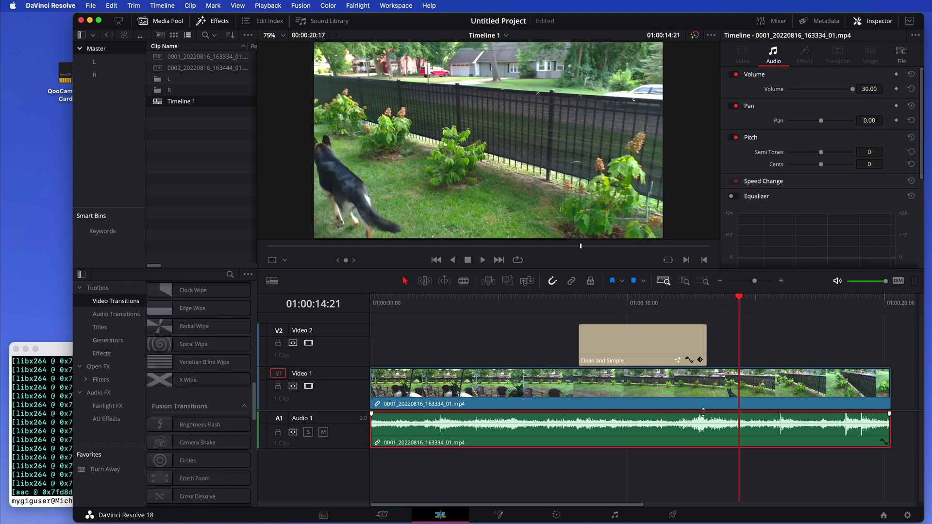
- On the Color page, bring up the Stereo 3D palette
left_click(554, 513)
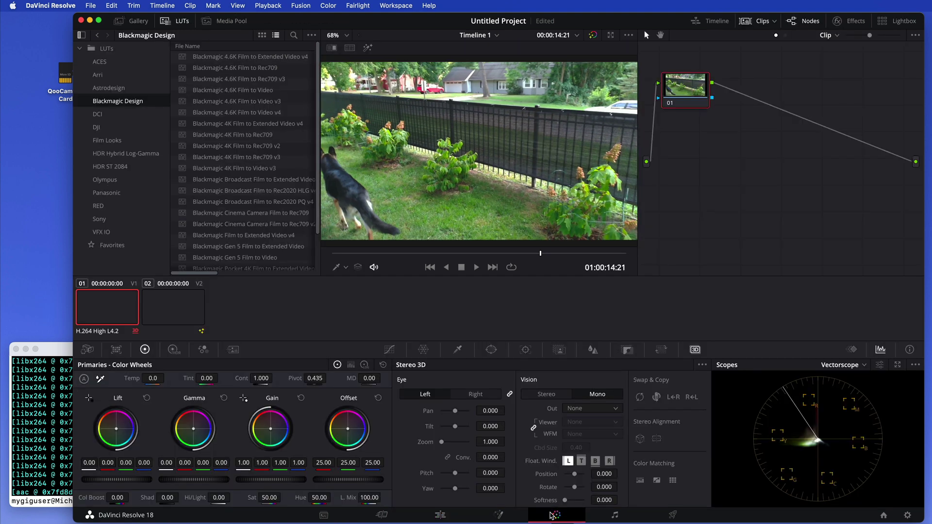
left_click(391, 349)
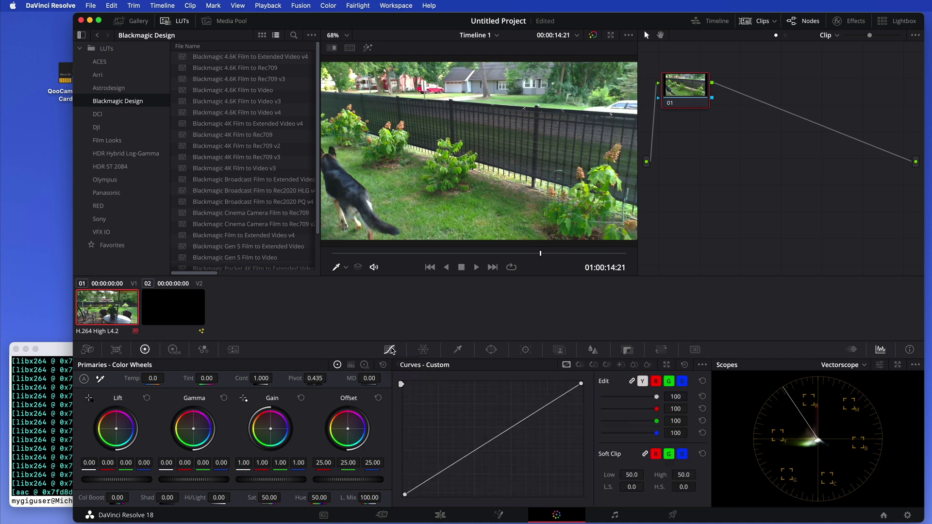
left_click(424, 350)
left_click(457, 349)
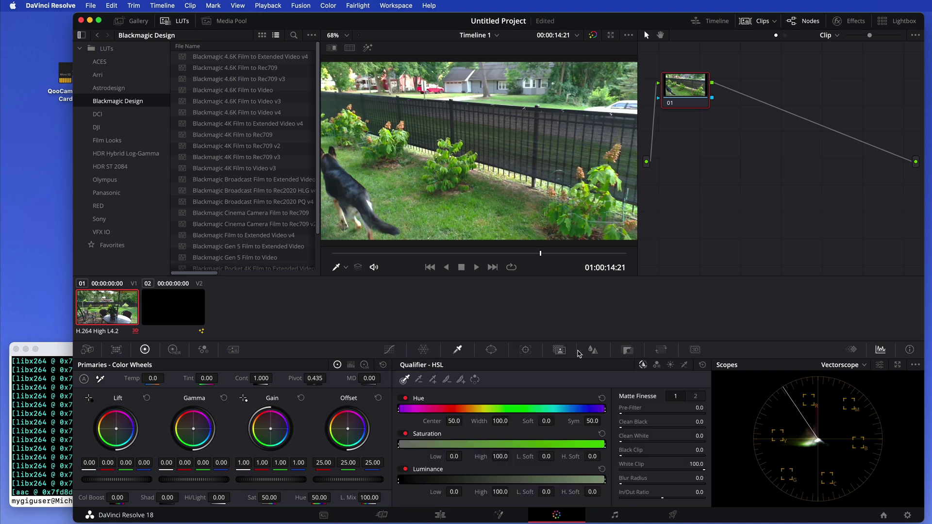
left_click(695, 349)
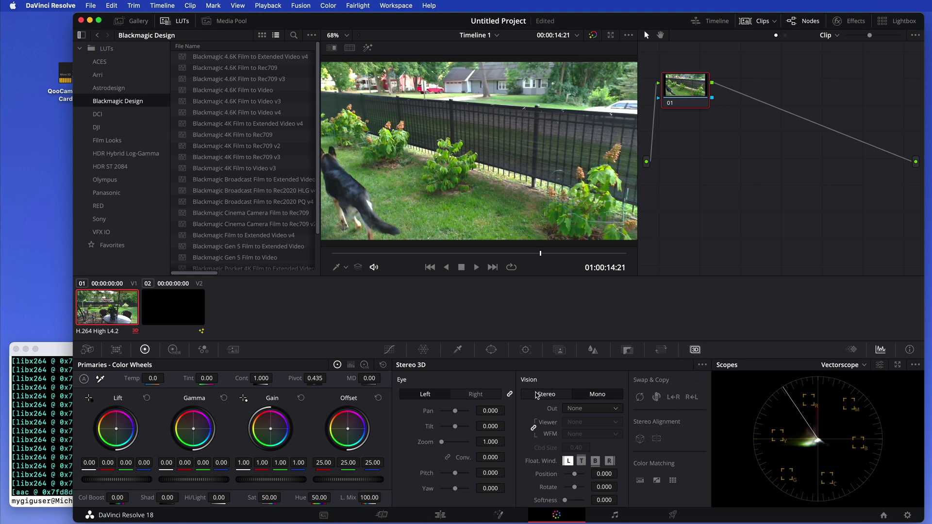
- Mark the clip as Stereo and set the output to Anaglyph (B/W)
left_click(542, 397)
left_click(614, 411)
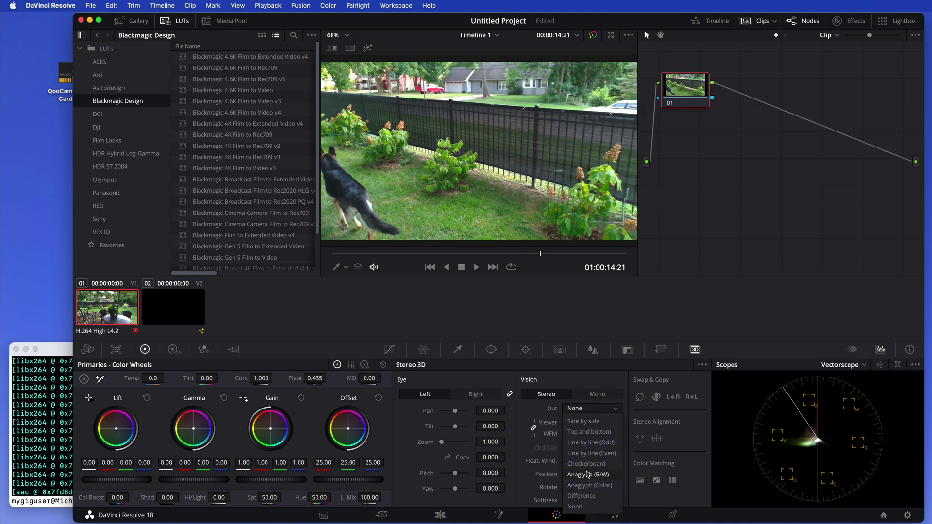
left_click(591, 475)
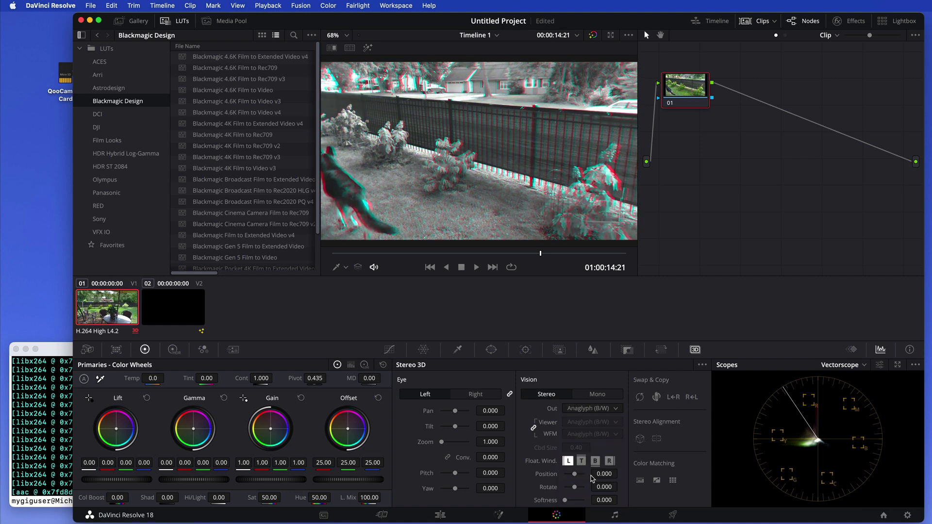
- Scrub through the anaglyph preview, ending on the patio table shot at 01:00:03:24
left_click(528, 253)
left_click_drag(528, 254, 450, 254)
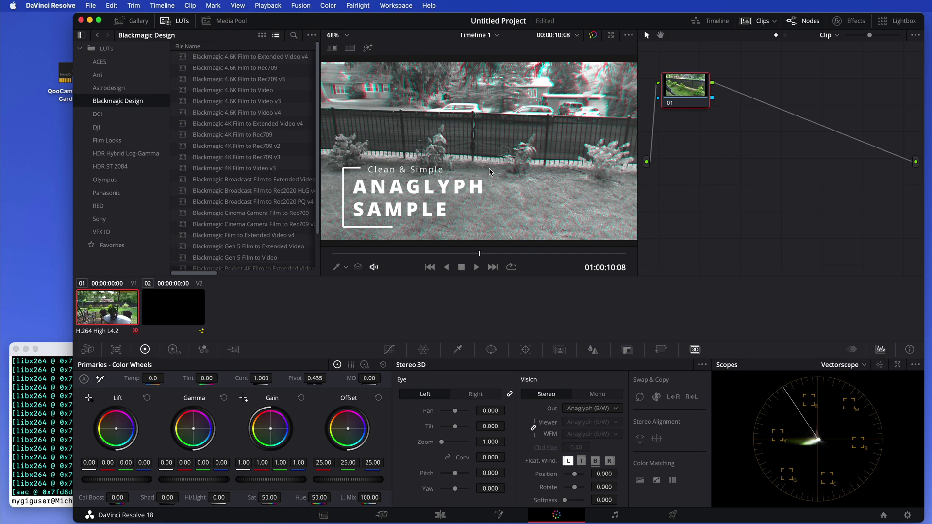
left_click_drag(545, 255, 381, 254)
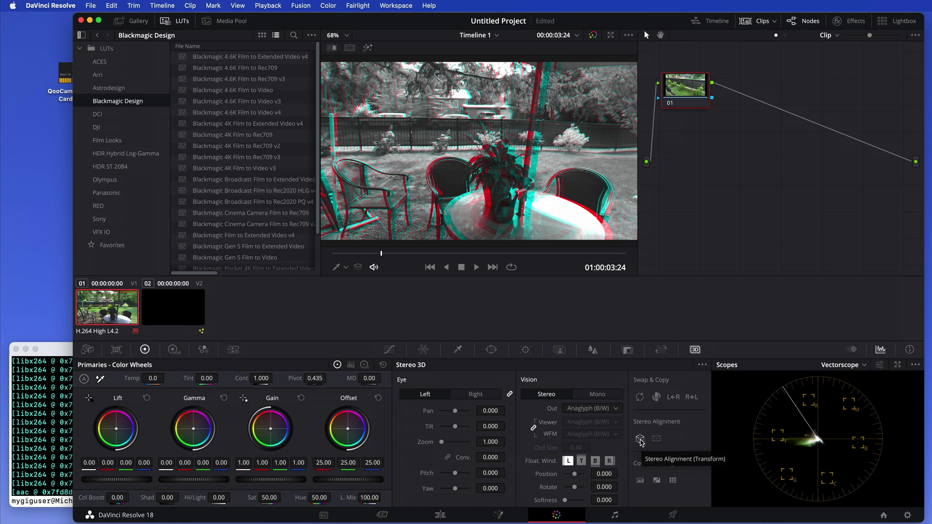
- Run Stereo Alignment (Transform), bring convergence down to -22.040, then realign
left_click(640, 439)
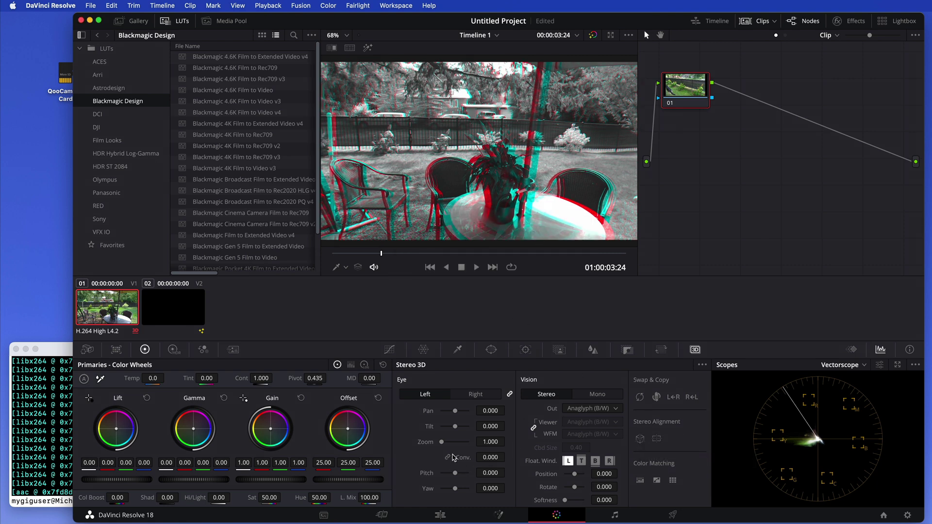
left_click_drag(489, 457, 445, 457)
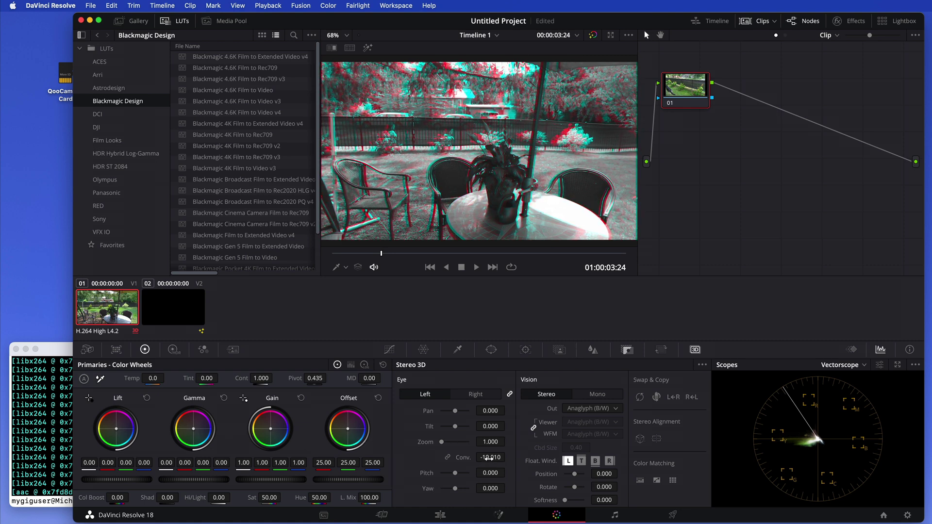
mouse_move(490, 457)
left_mouse_down()
mouse_move(481, 458)
mouse_move(508, 457)
left_mouse_up()
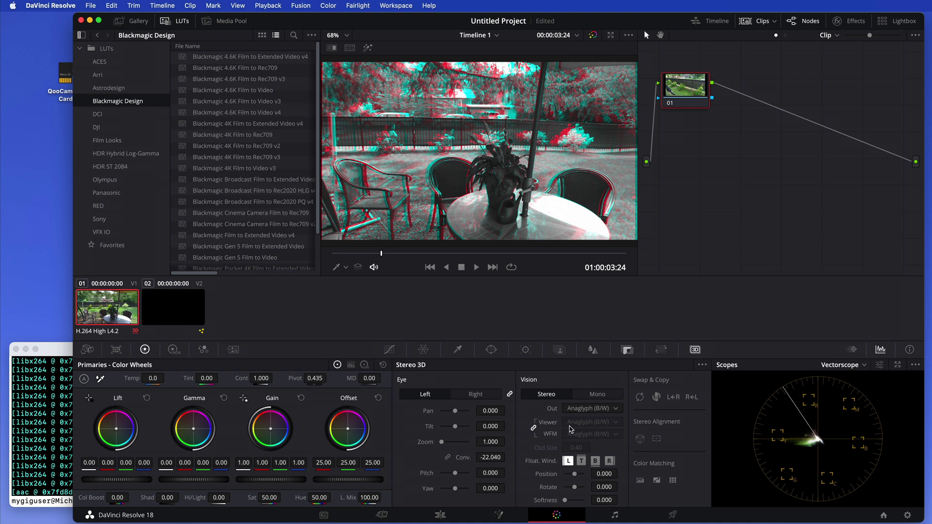
left_click(639, 439)
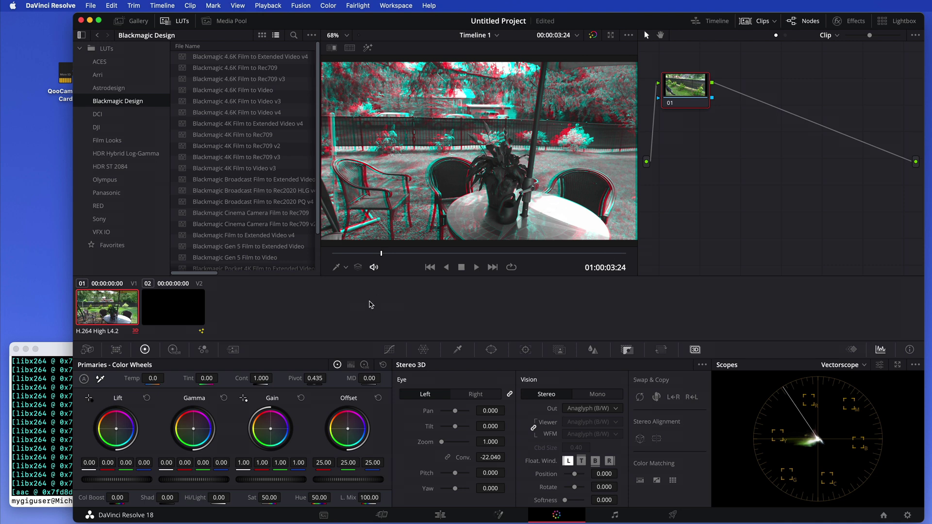
- Select title clip 02, scrub to the ANAGLYPH SAMPLE frame, and raise Stereo 3D Conv. to 18.140
left_click(464, 253)
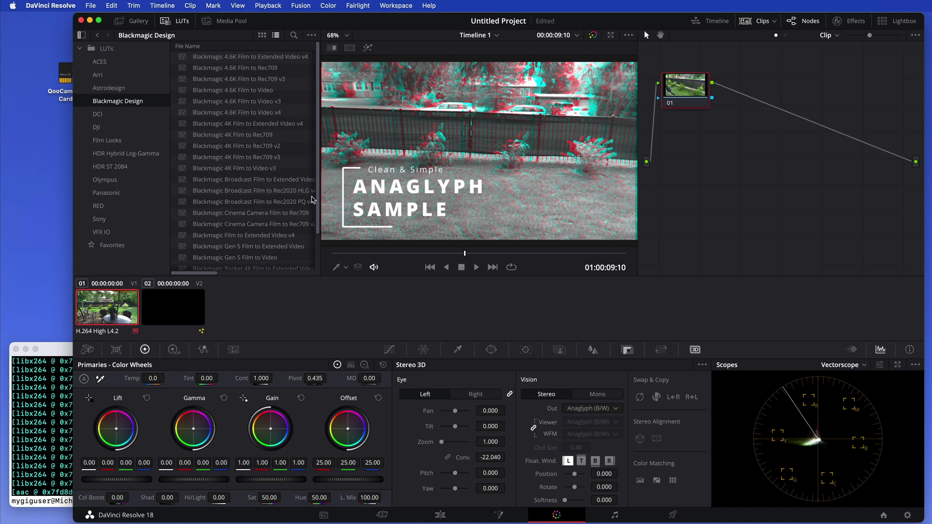
left_click(173, 305)
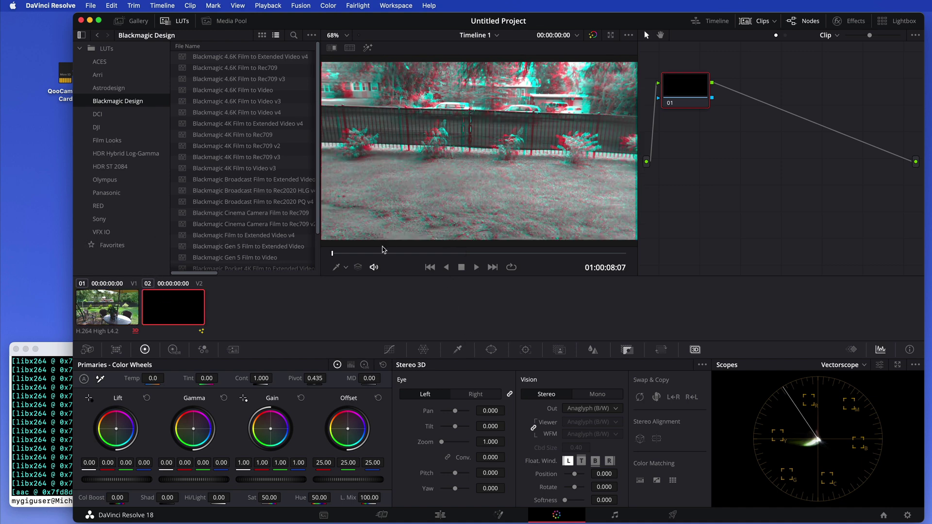
left_click_drag(340, 255, 404, 256)
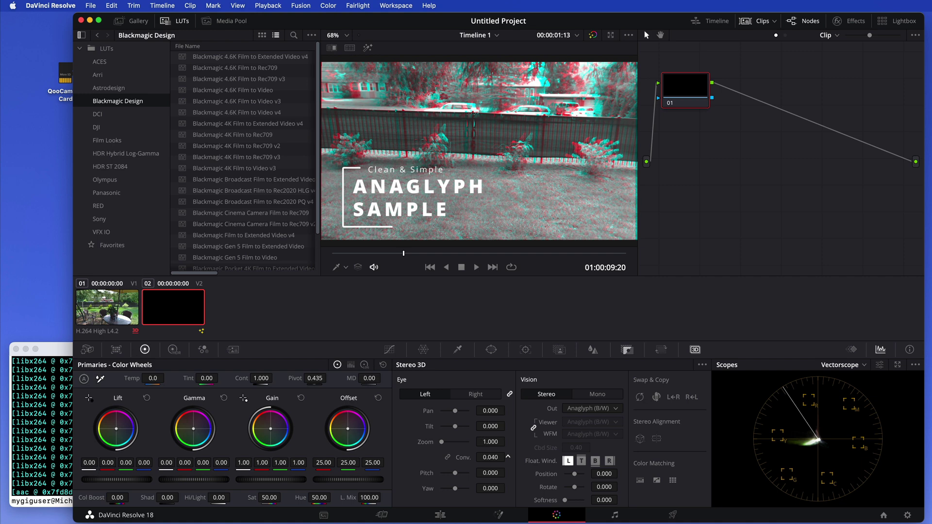
left_click_drag(490, 457, 382, 475)
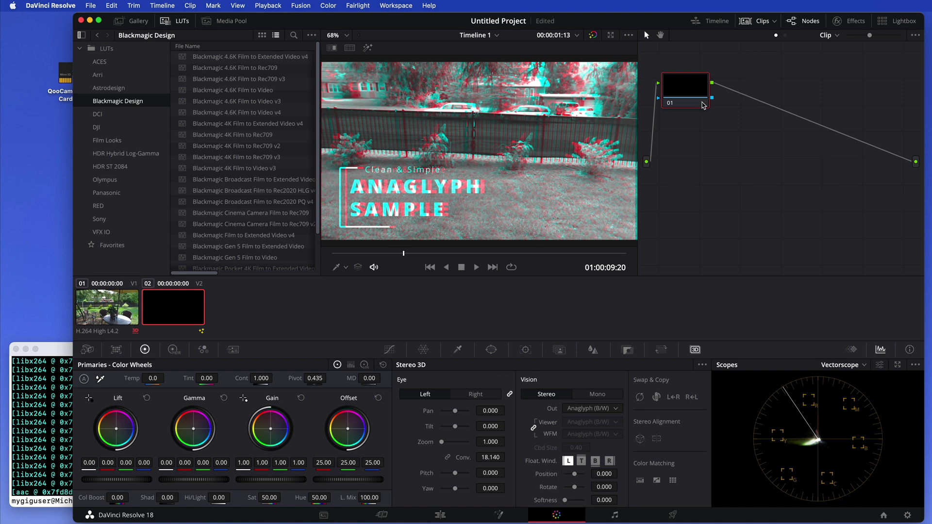
- Check the title's depth, then on the Deliver page name the export 3DTESTAnaglyph
left_click_drag(403, 257, 458, 255)
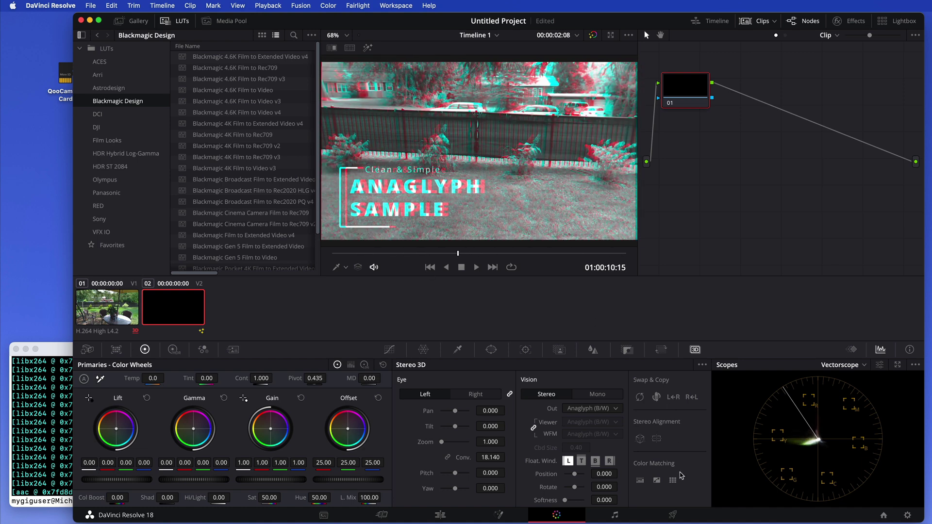
left_click(674, 518)
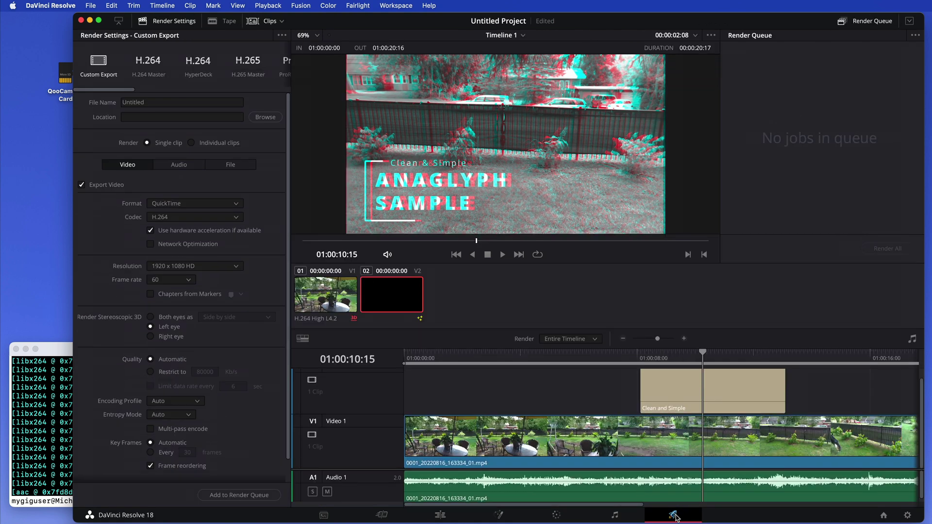
left_click(129, 103)
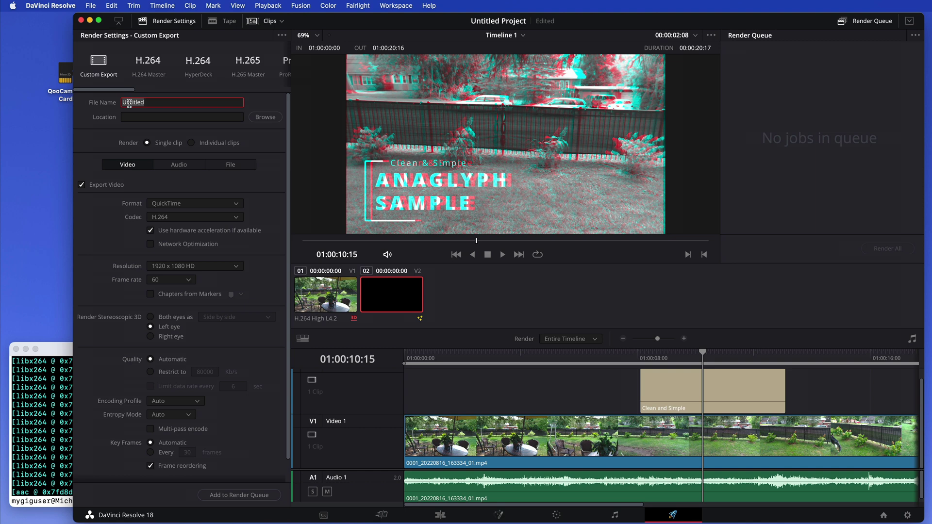
type("3DTESTAnaglyph")
- Point the 3DTESTAnaglyph render destination to the Desktop folder
left_click(264, 119)
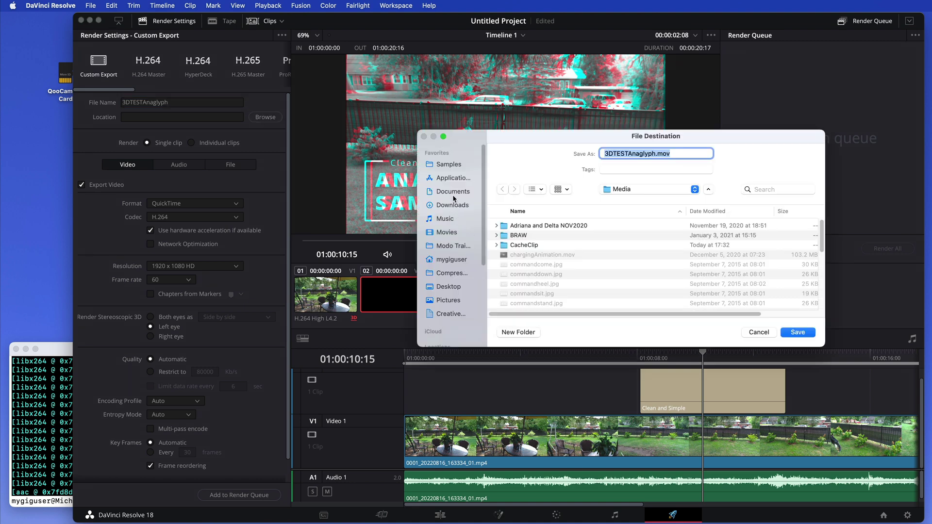
left_click(451, 288)
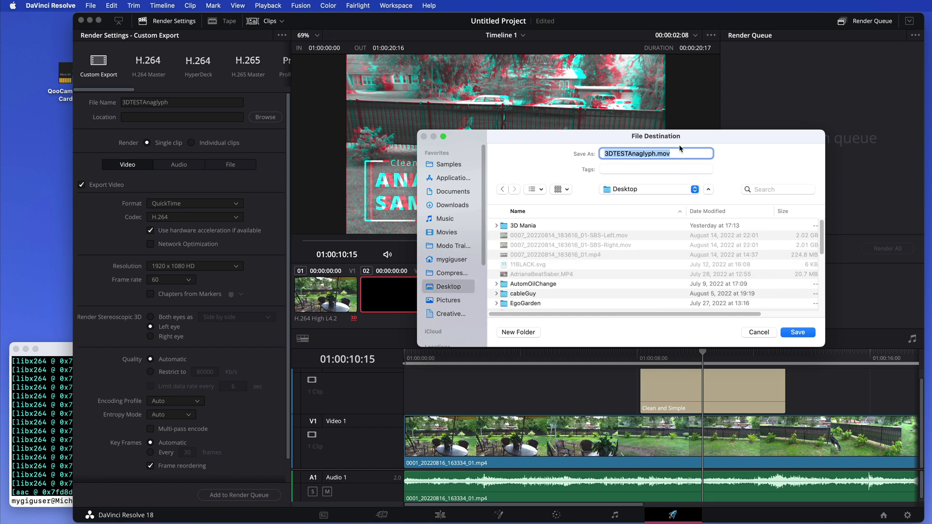
left_click(794, 333)
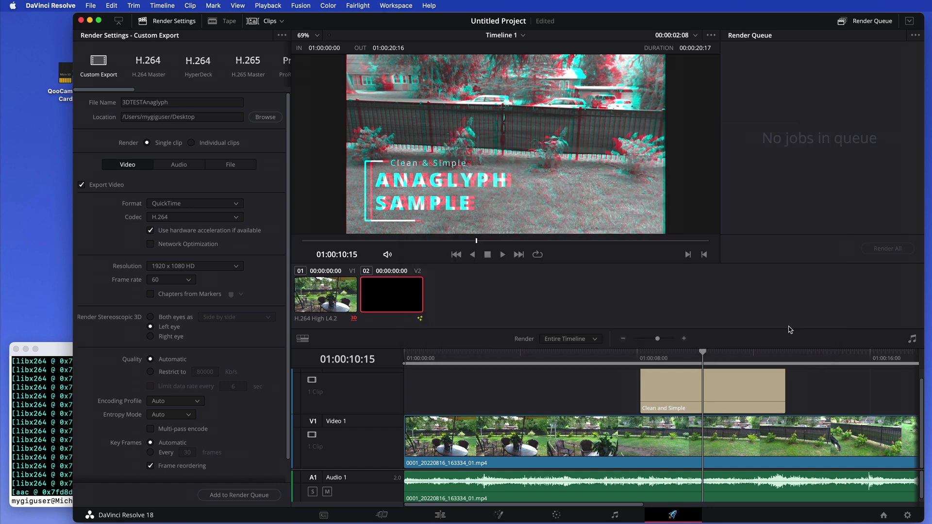
- Try the H.265 video codec, then revert the export codec to H.264
left_click(188, 218)
scroll(179, 286, "down", 1)
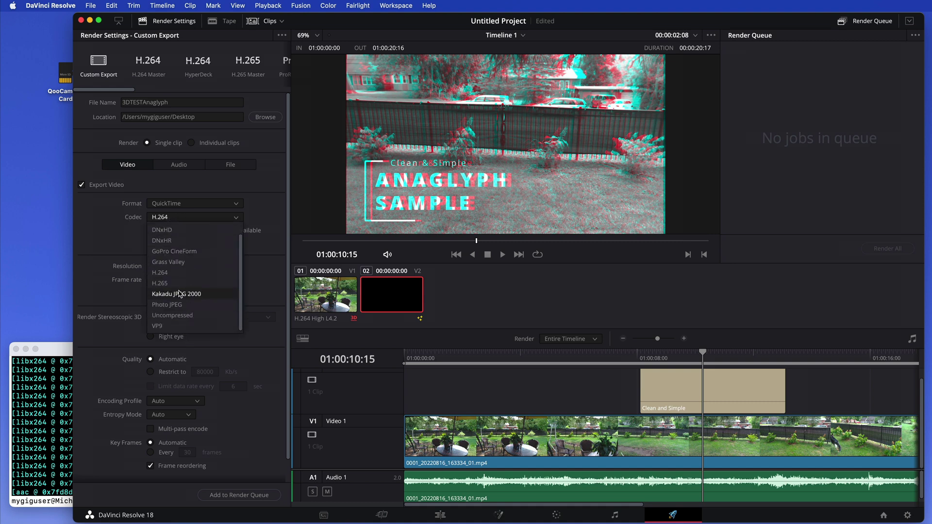
left_click(179, 284)
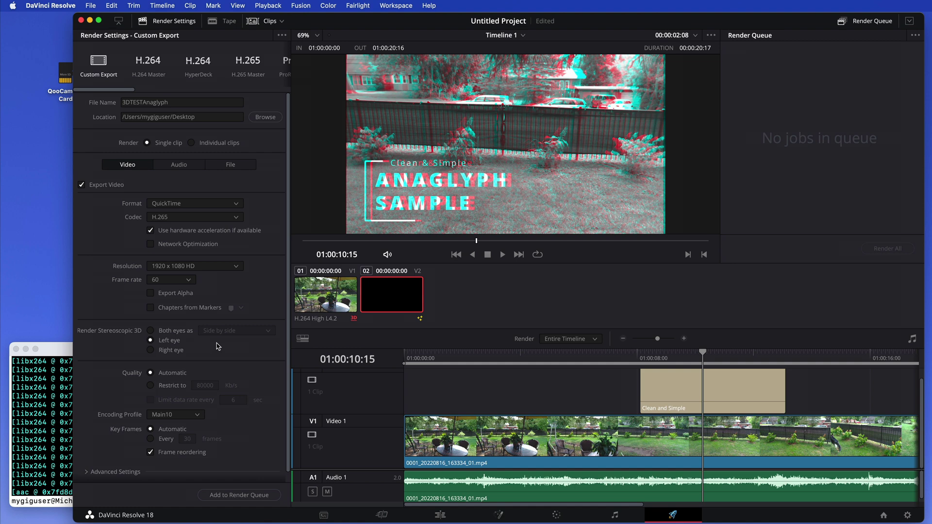
left_click(196, 221)
left_click(186, 273)
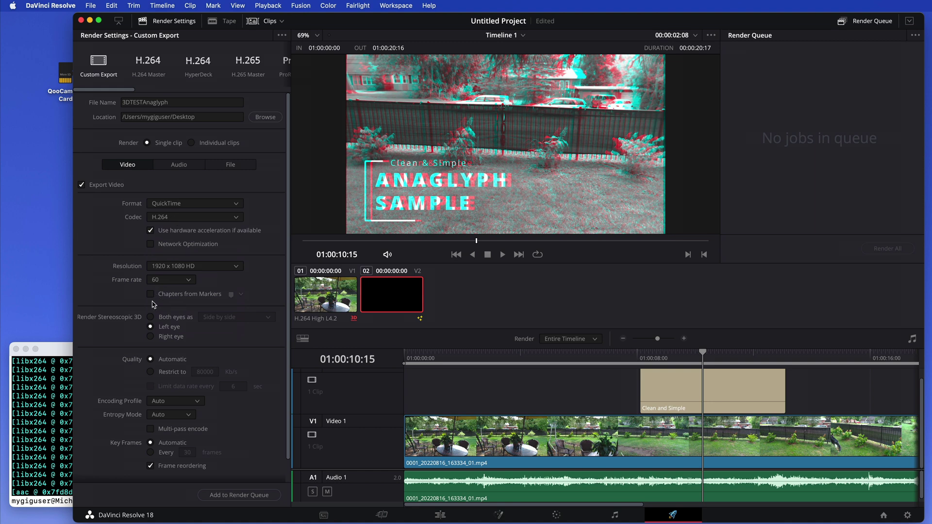
- Render both eyes for stereoscopic 3D, combined as Anaglyph
left_click(151, 317)
left_click(228, 318)
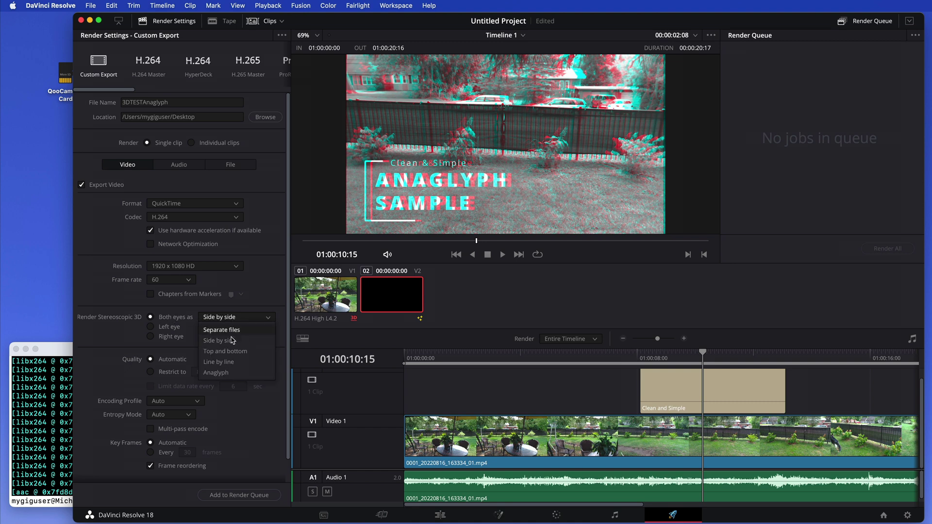
left_click(232, 372)
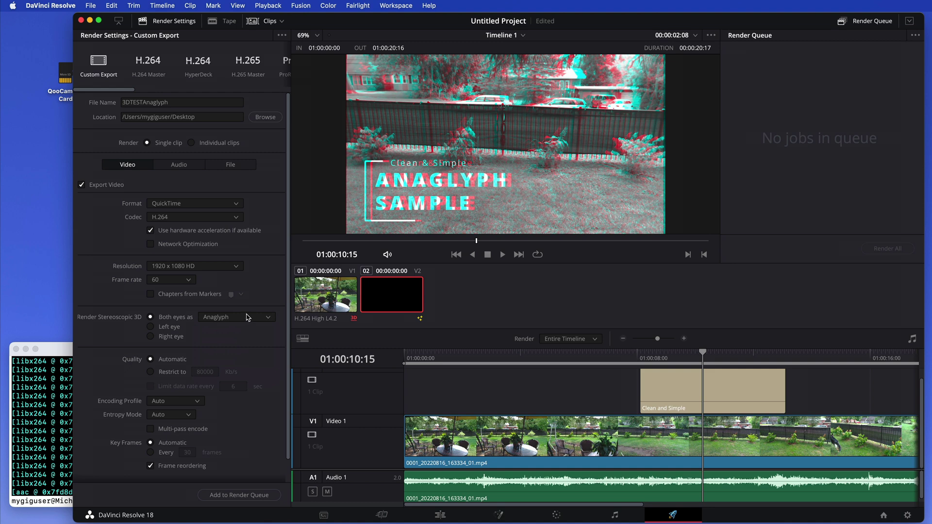
- Add the 3DTESTAnaglyph export to the render queue and start Render All
left_click(235, 495)
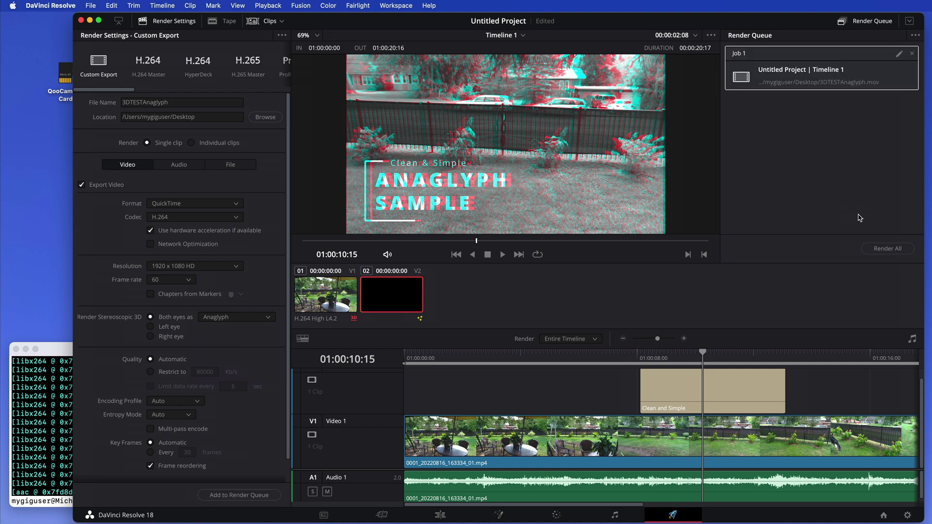
left_click(879, 248)
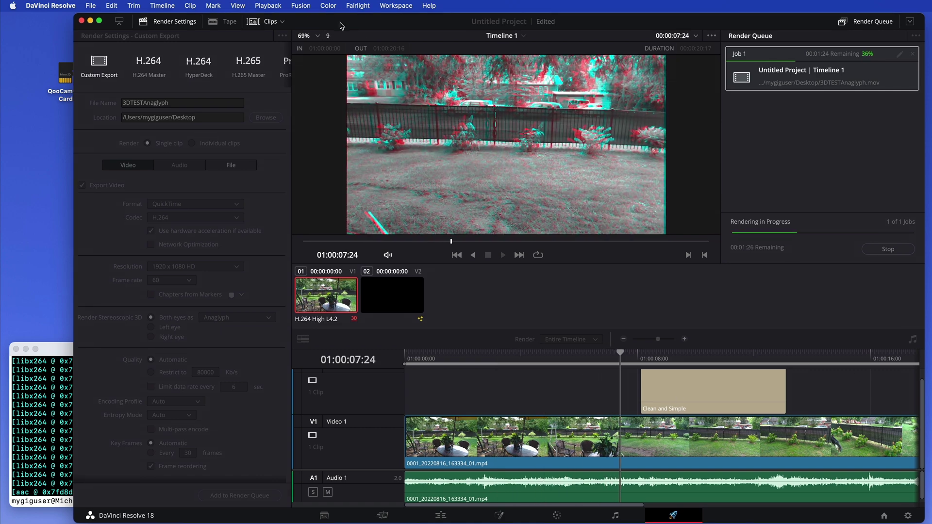
- Move Resolve aside, review the Terminal output, and close the Terminal window
left_click_drag(340, 26, 416, 472)
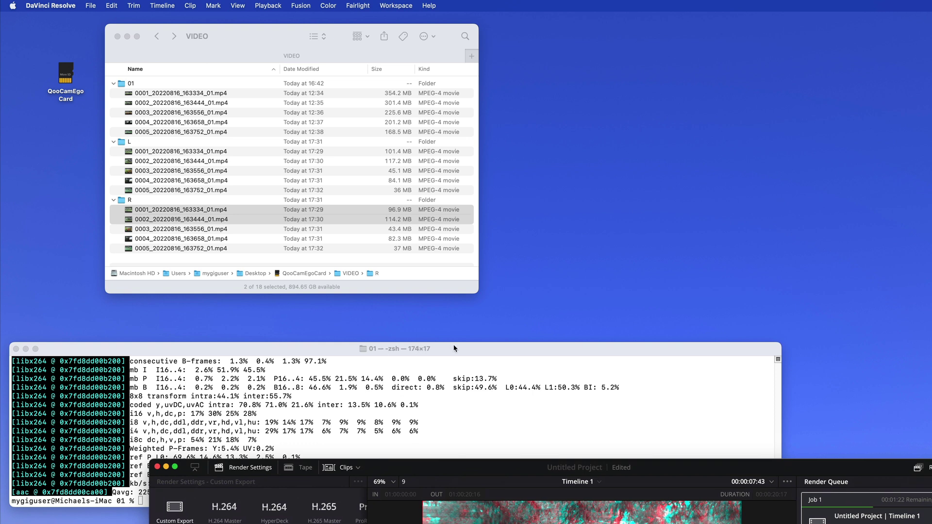
left_click_drag(454, 348, 463, 267)
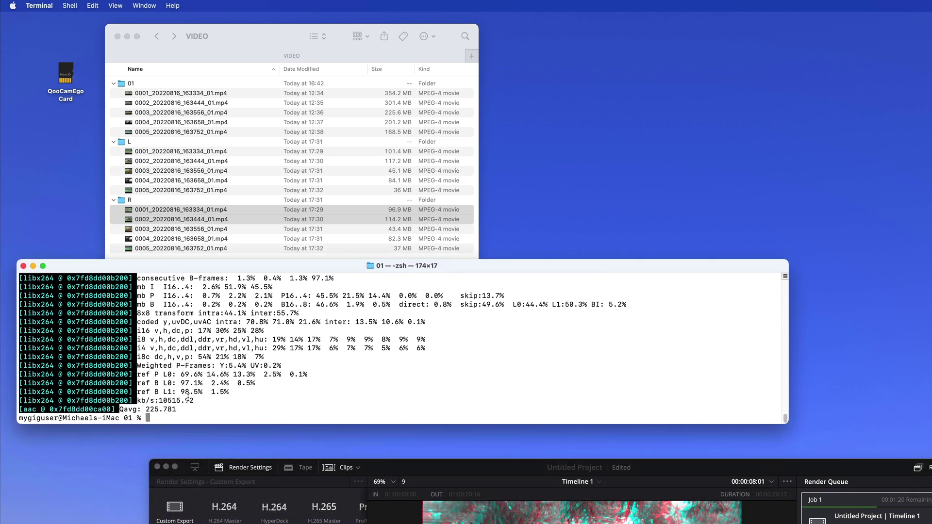
scroll(123, 406, "up", 5)
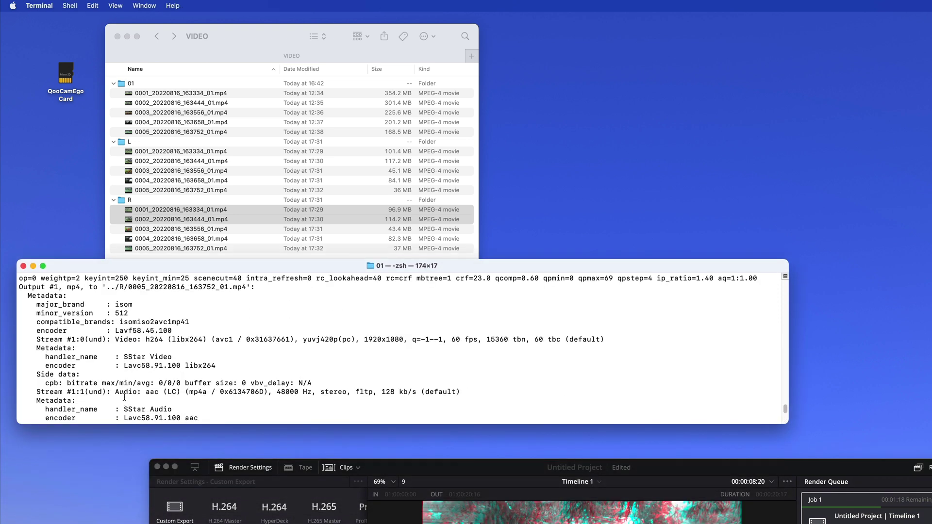
scroll(124, 397, "down", 3)
scroll(124, 397, "down", 5)
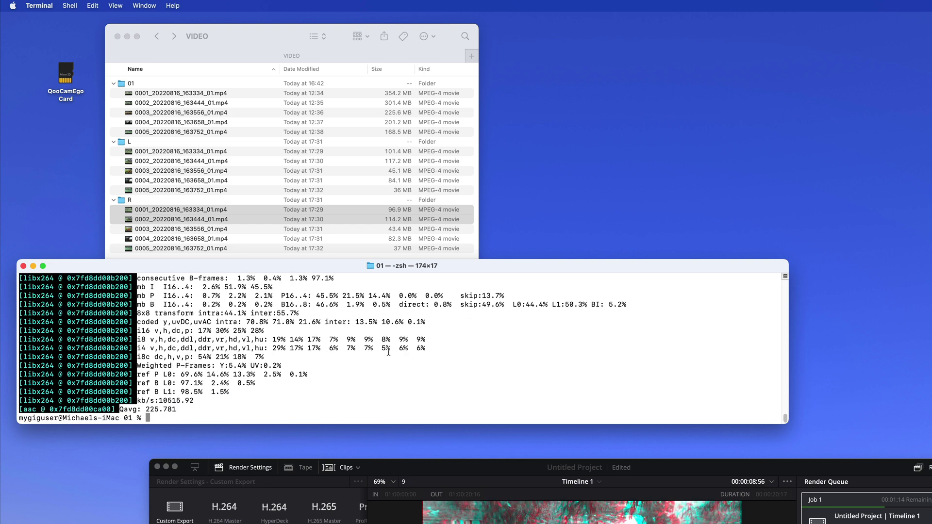
left_click(23, 266)
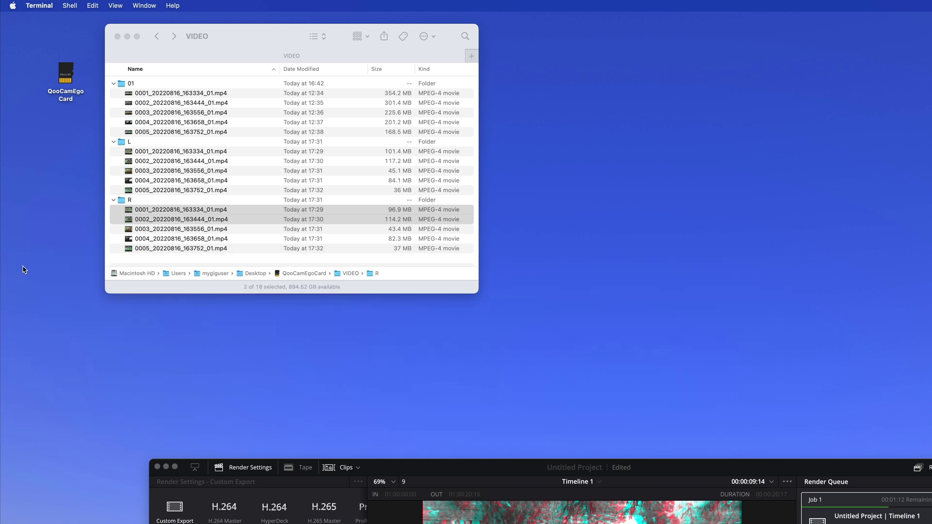
- Browse the VIDEO folder's L and 01 clips, close it, and restore Resolve's position
left_click(210, 262)
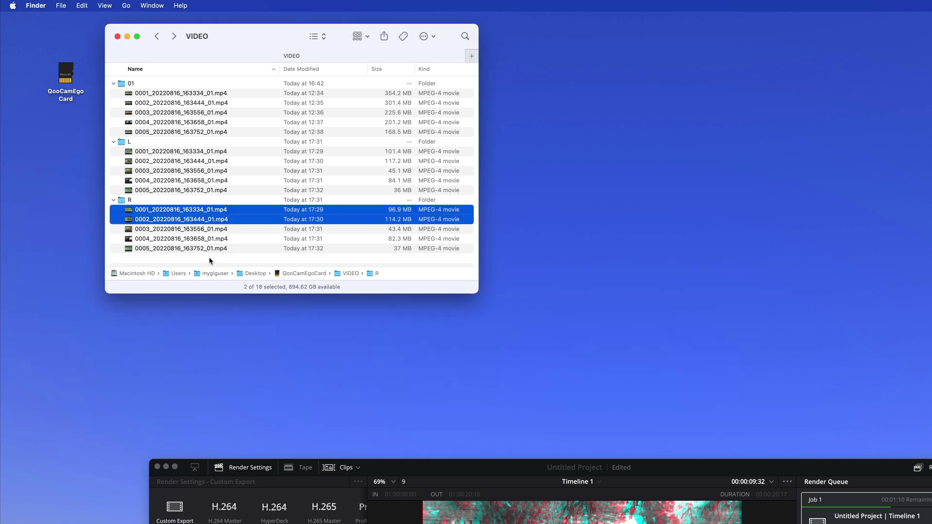
left_click(251, 144)
left_click(175, 103)
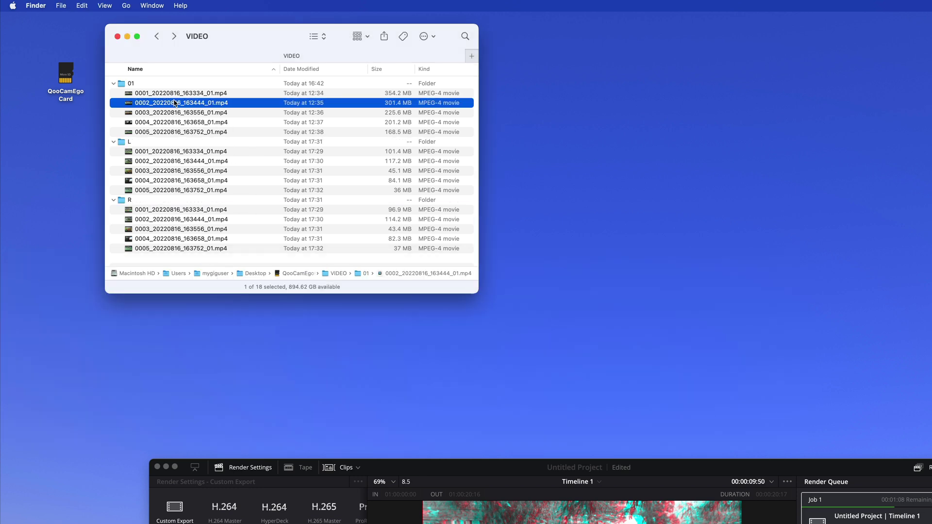
left_click(174, 131)
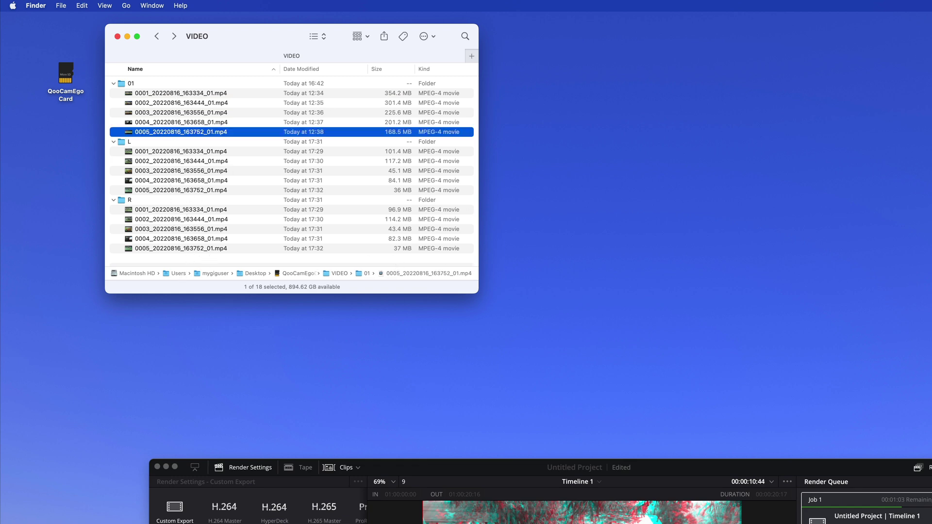
left_click(117, 37)
left_click_drag(505, 471, 358, 23)
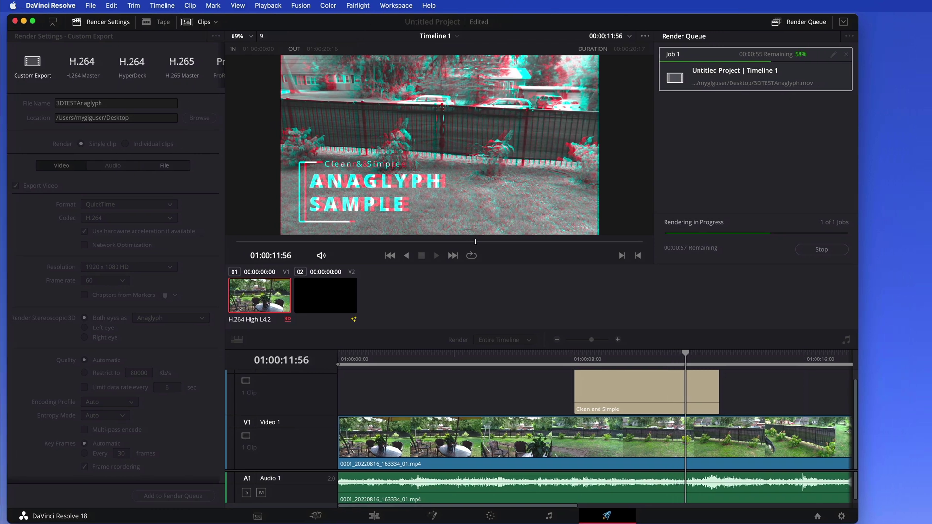
- Save the project as 3DTest via File > Save Project, then minimize Resolve
left_click(876, 444)
left_click(797, 58)
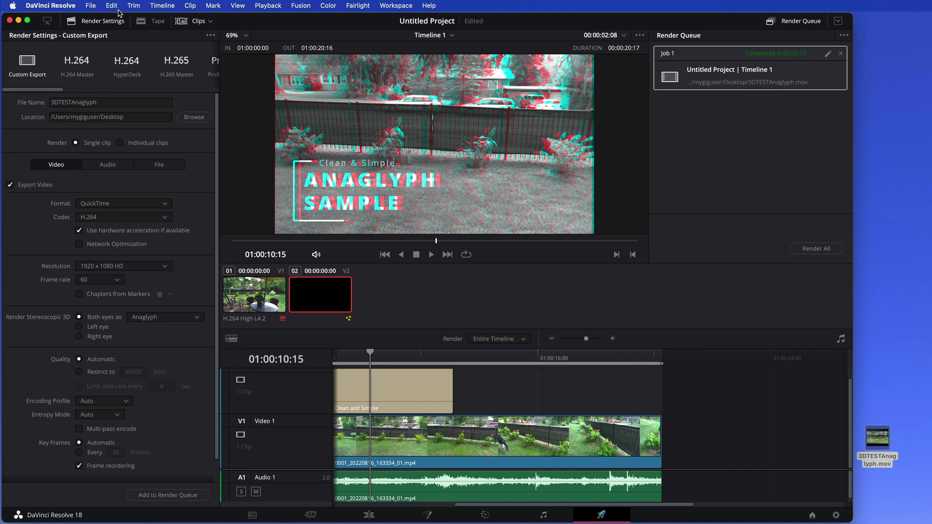
left_click(92, 6)
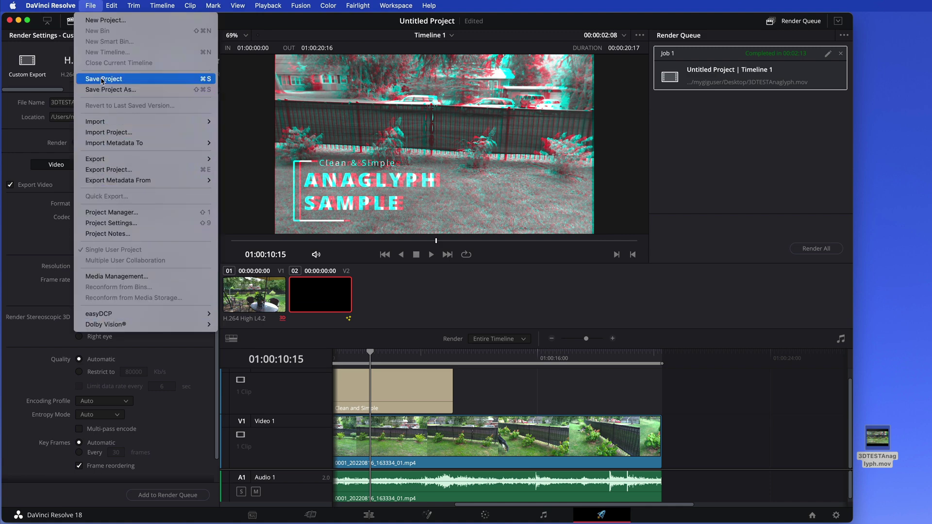
left_click(104, 79)
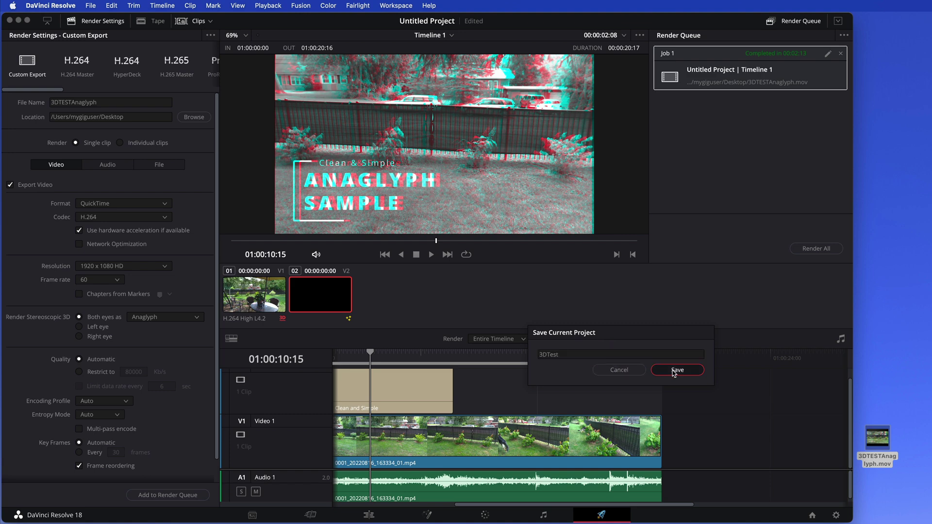
left_click(677, 370)
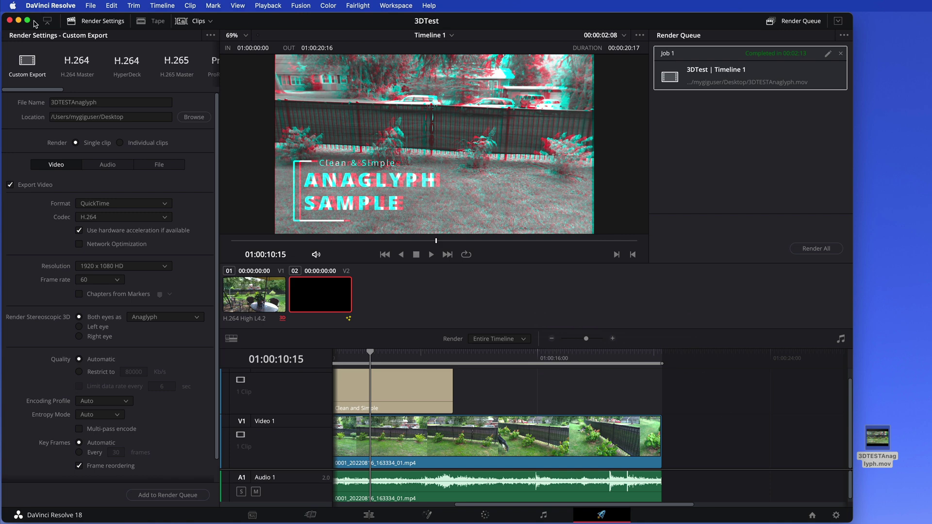
left_click(18, 21)
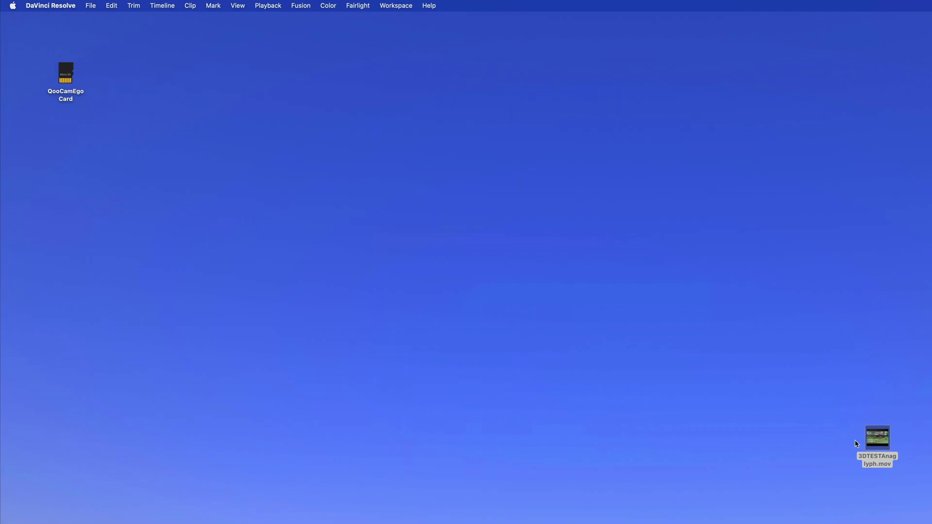
- Place 3DTESTAnaglyph.mov beside the QooCamEgo card, play it in QuickTime, then close it
left_click_drag(868, 432, 189, 76)
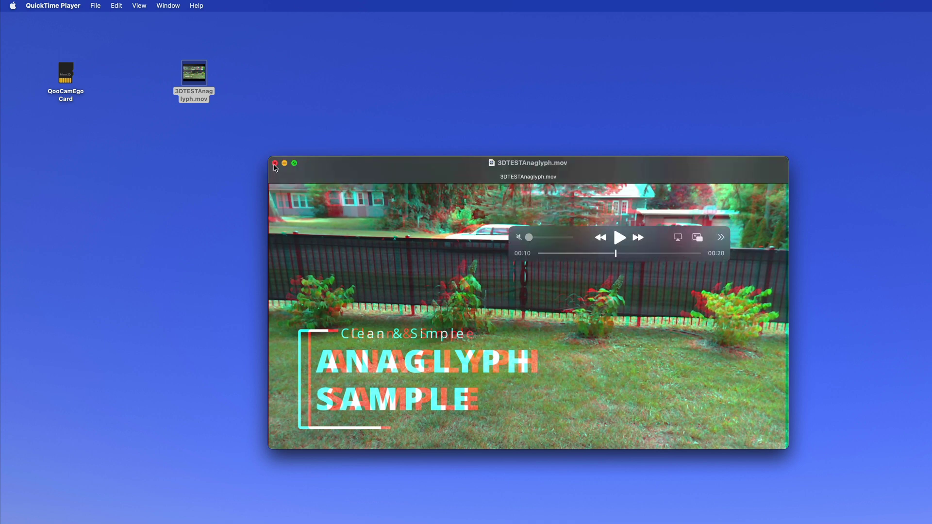
left_click(275, 164)
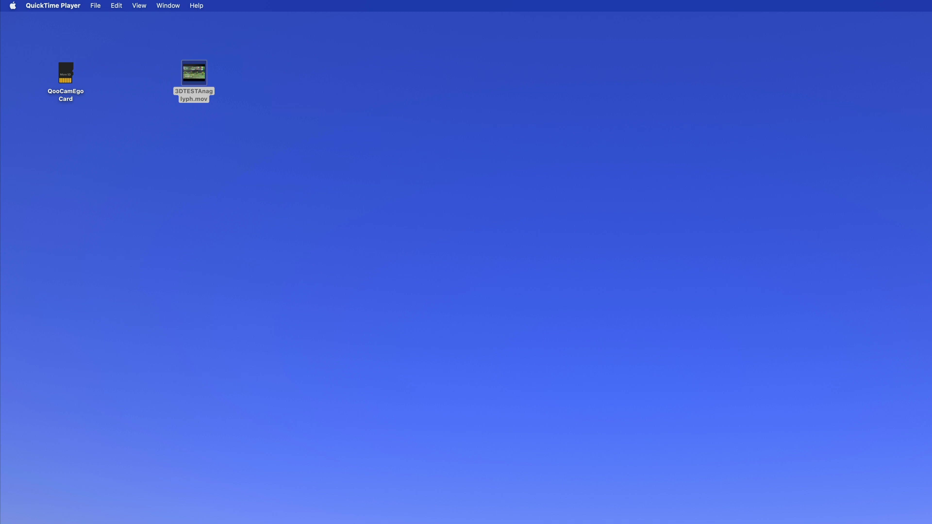
- On the Color page, set the Clean and Simple title's Stereo 3D Conv. to 5.000
key("super+Tab")
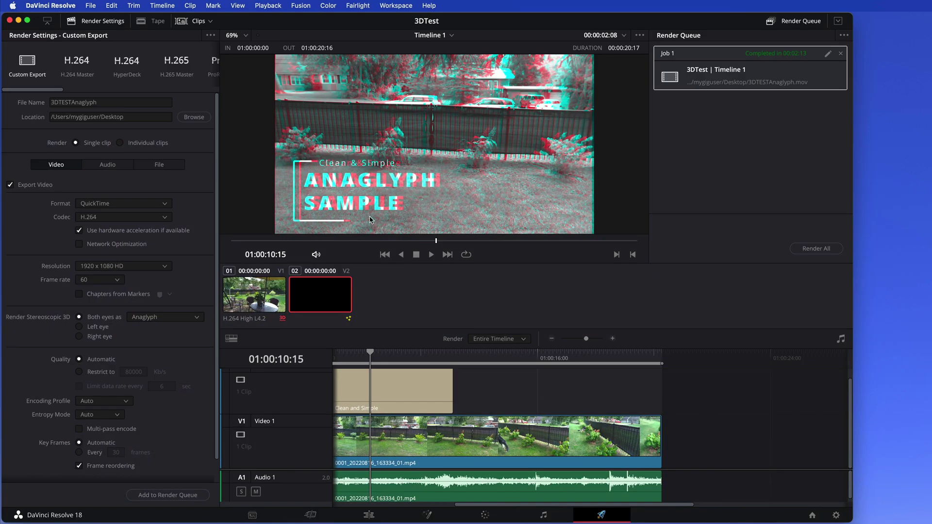
left_click(391, 389)
left_click(485, 515)
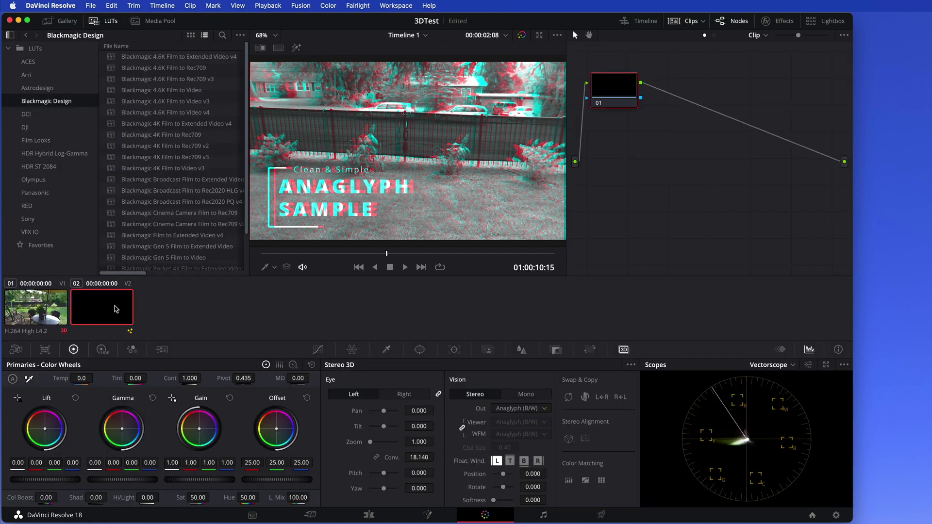
left_click_drag(420, 457, 373, 457)
left_click_drag(456, 351, 397, 351)
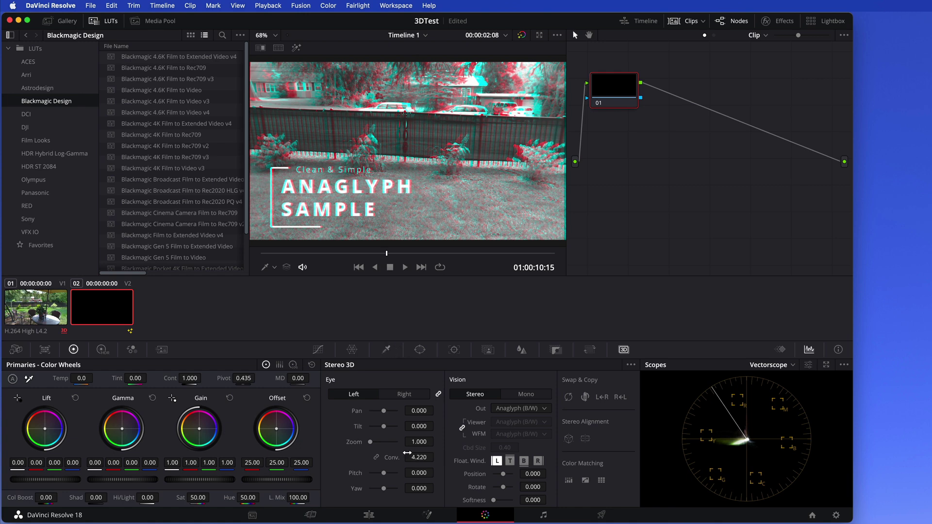
left_click(420, 458)
type("5")
key("Return")
- Queue the timeline again, replace the existing 3DTESTAnaglyph.mov, and start rendering Job 2
left_click(601, 514)
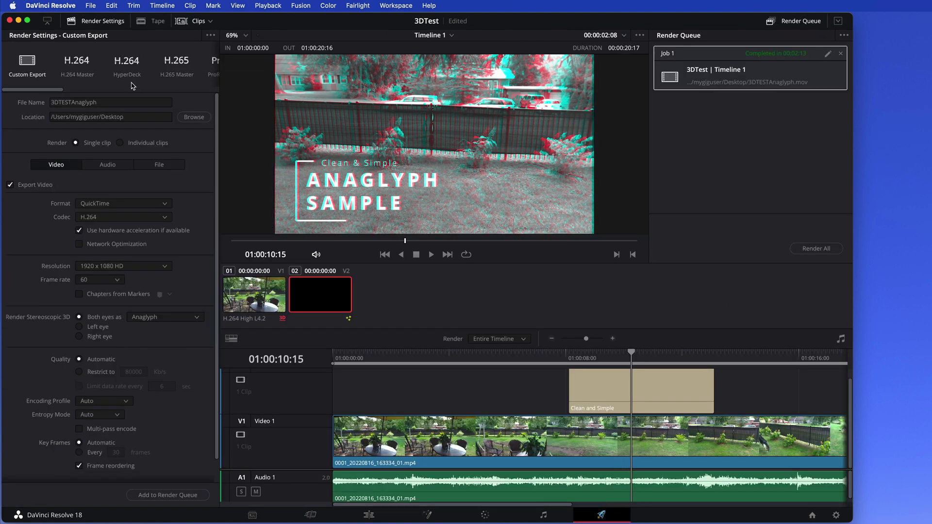
left_click(174, 495)
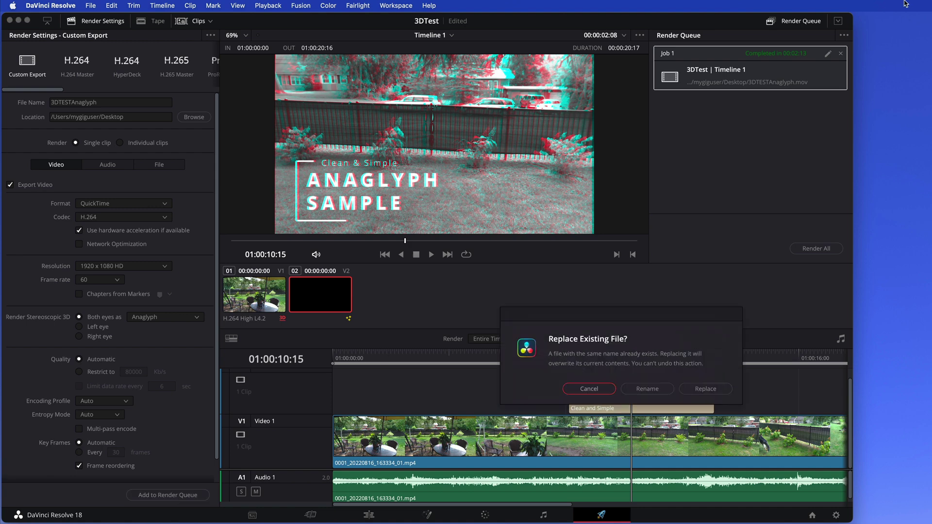
left_click(709, 389)
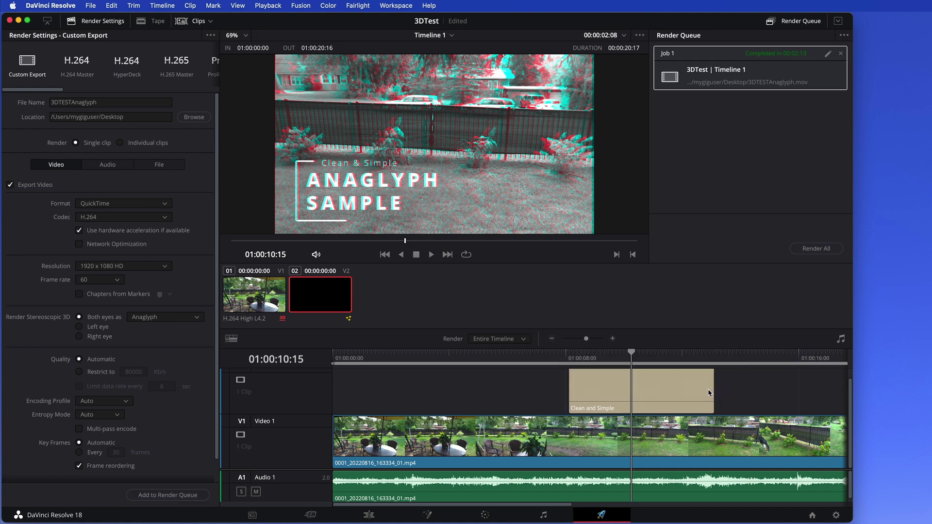
left_click(813, 249)
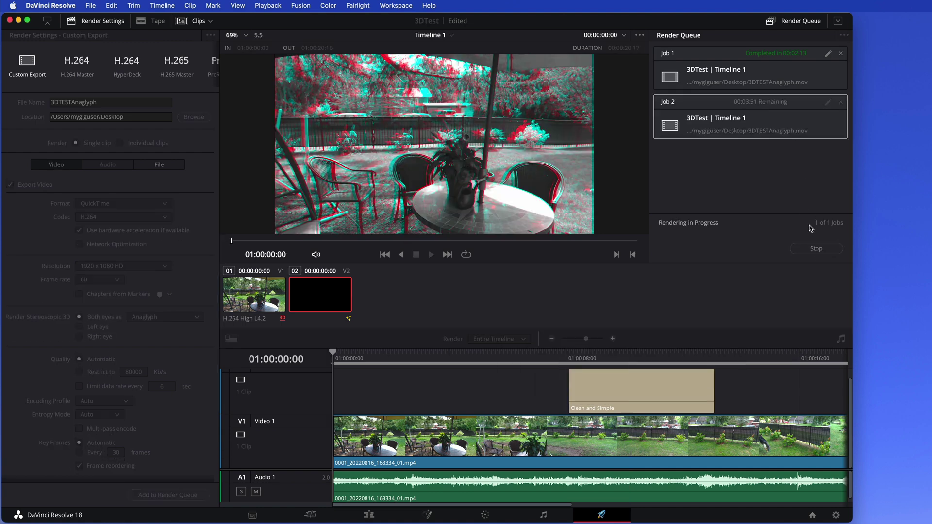